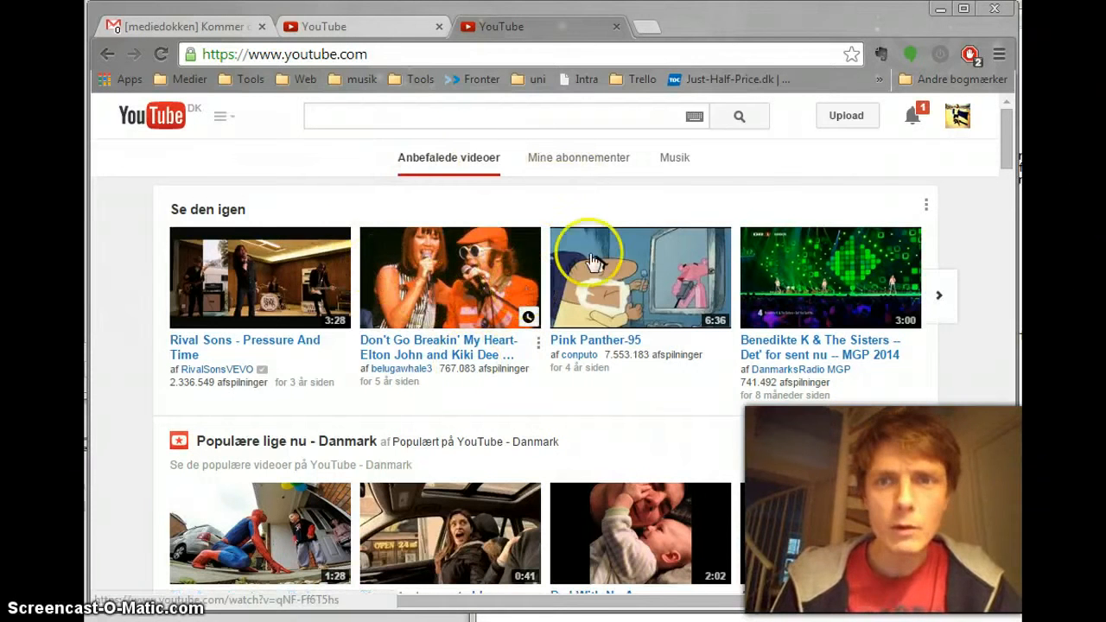
# Step: Review the channels under the YouTube account, and open plus.google.com in a new tab
pyautogui.click(961, 121)
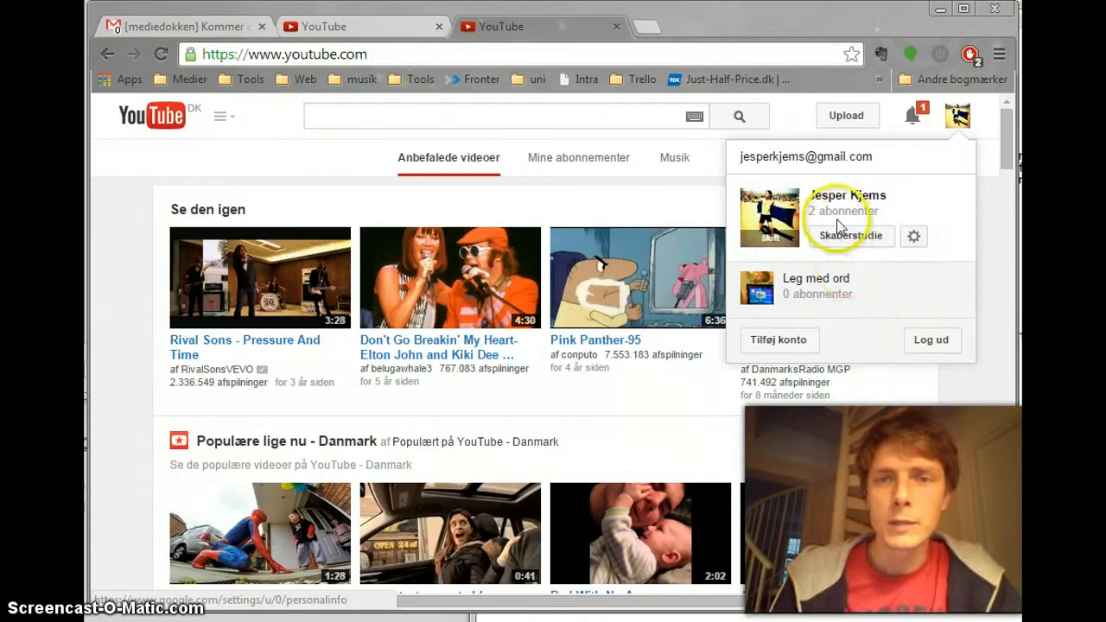
pyautogui.click(953, 120)
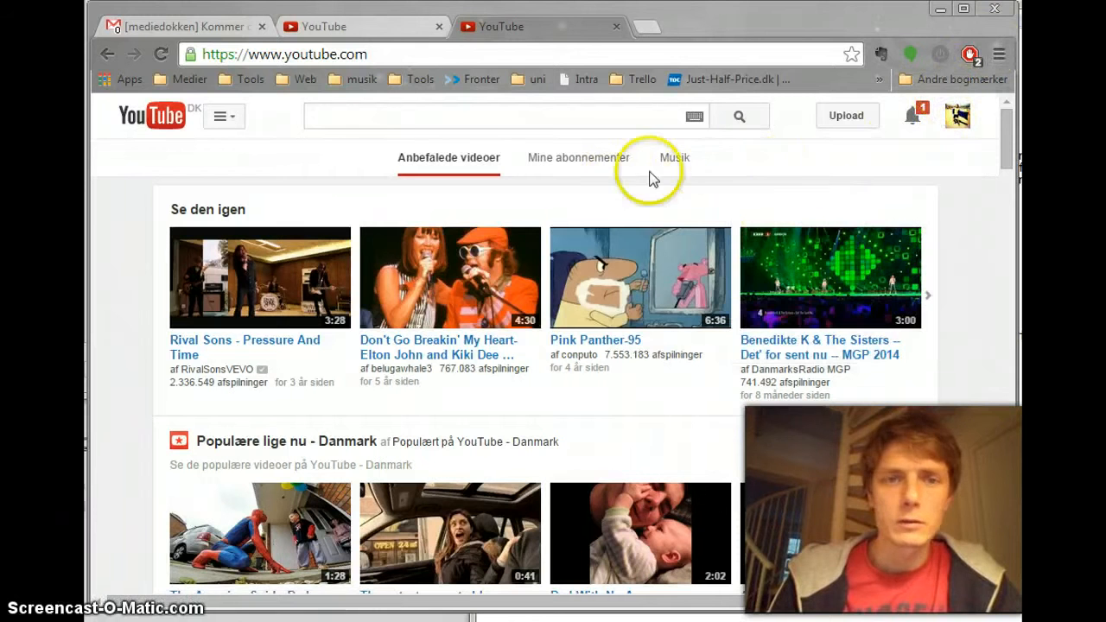
pyautogui.click(647, 29)
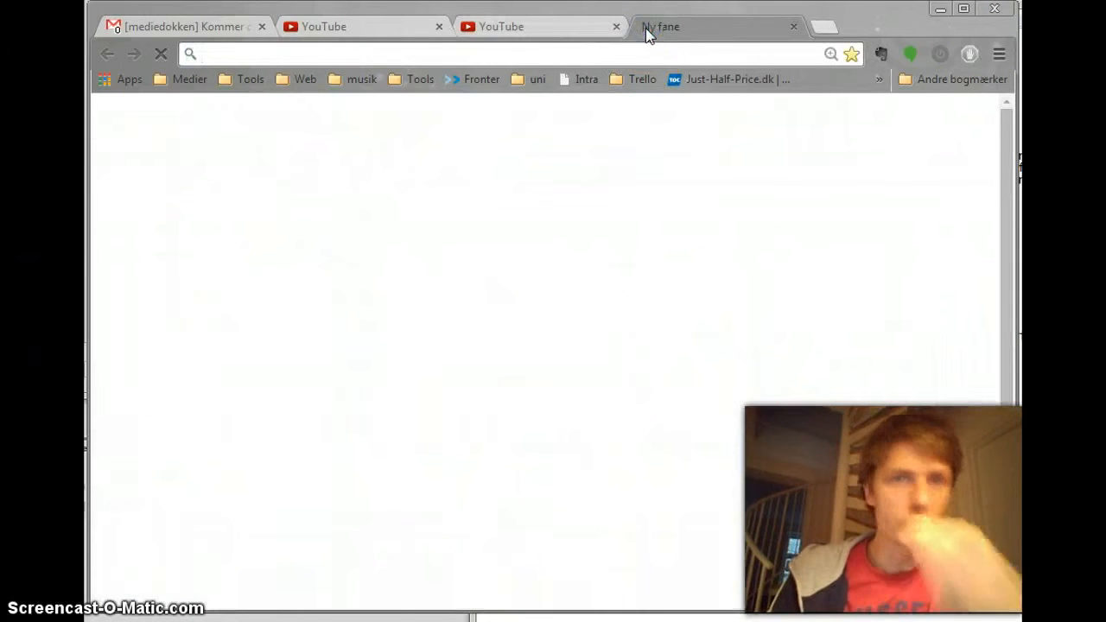
pyautogui.click(637, 53)
pyautogui.write('plus.google.com')
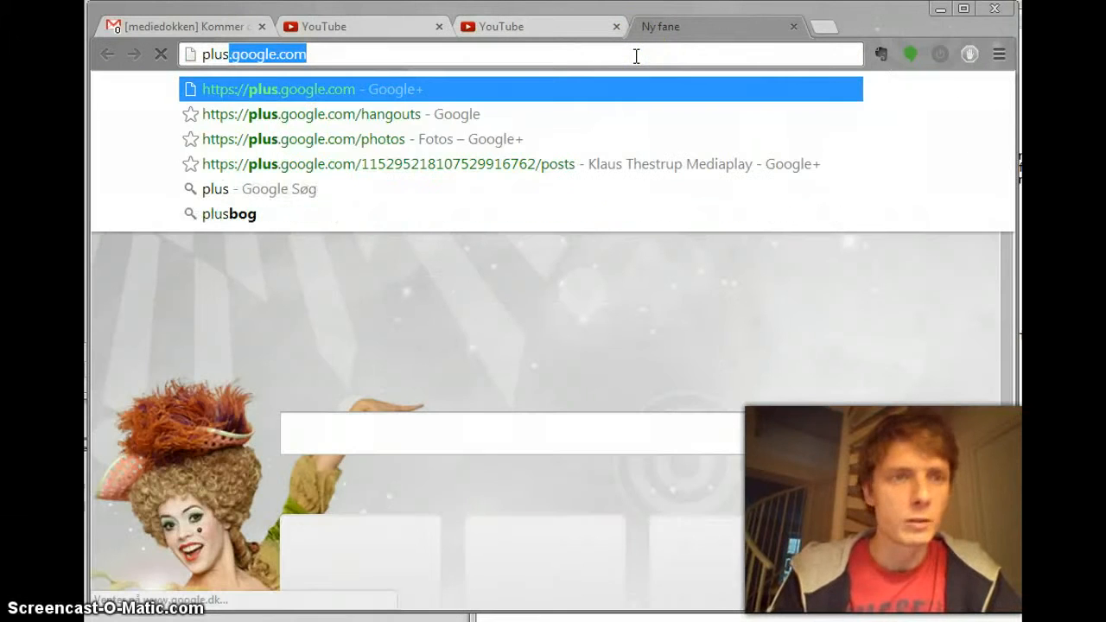
pyautogui.press('Down')
pyautogui.press('Up')
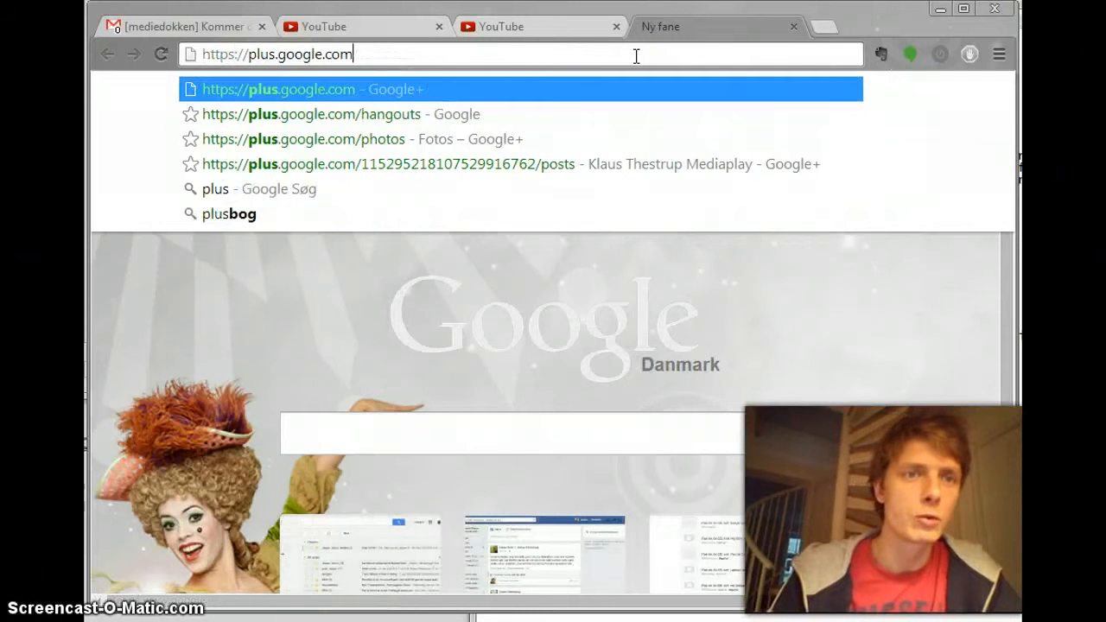
pyautogui.press('Return')
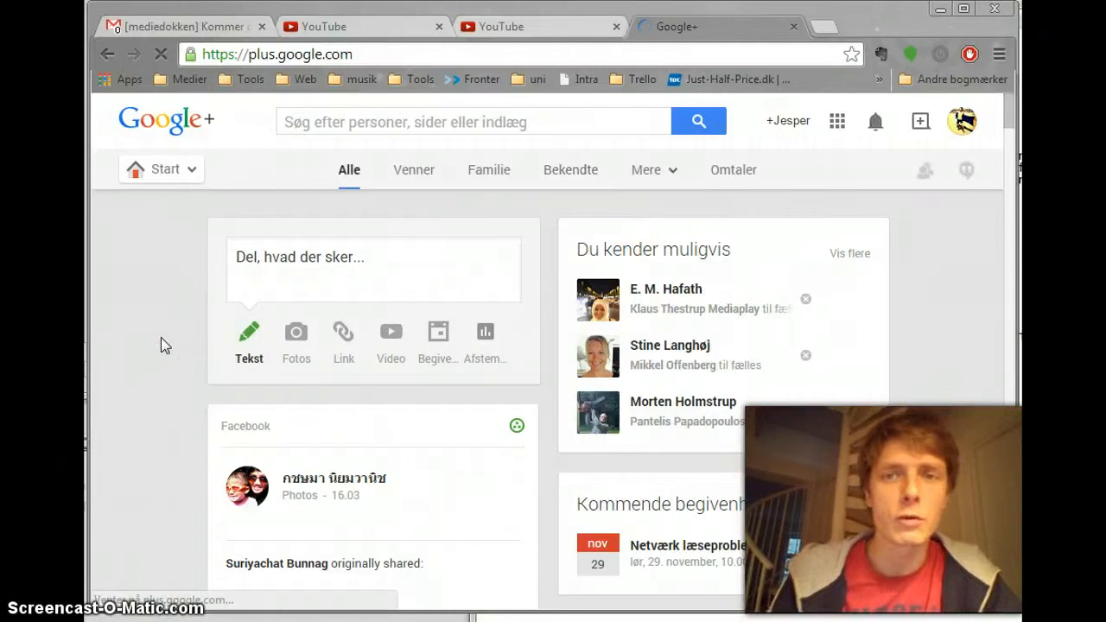
# Step: Go to the Google+ pages overview (Sider) and start a new page with the product or brand business type
pyautogui.click(170, 177)
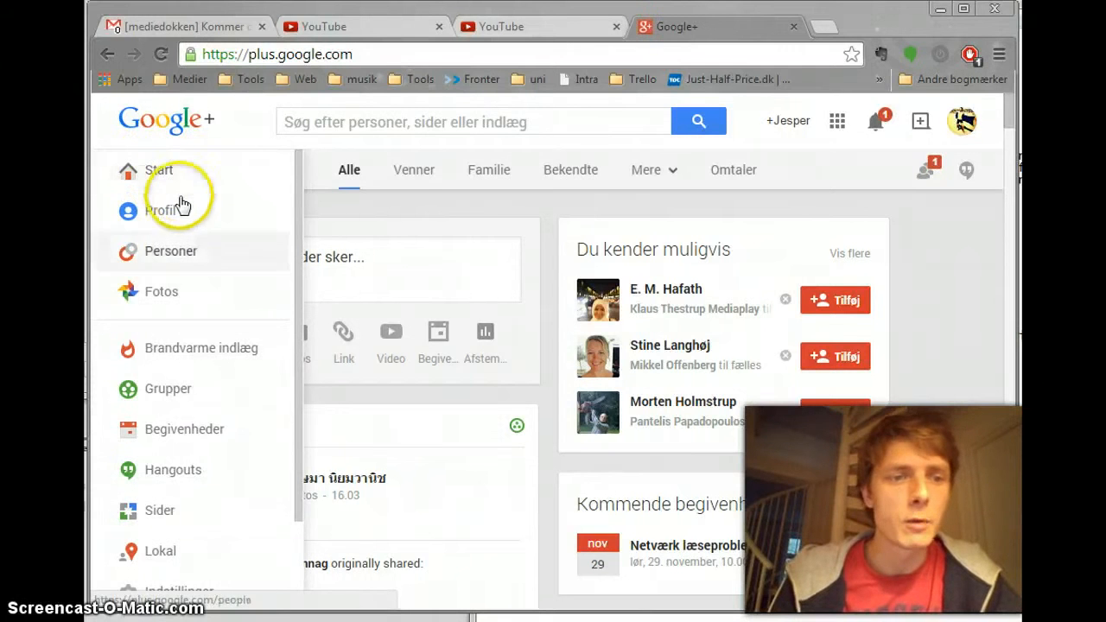
pyautogui.click(158, 173)
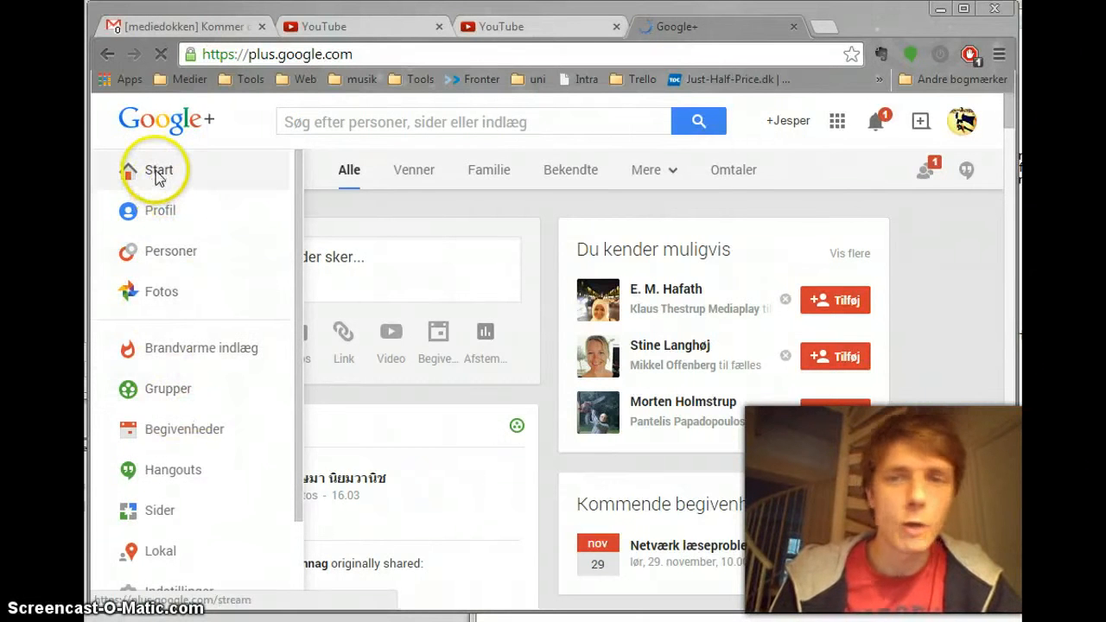
pyautogui.click(160, 517)
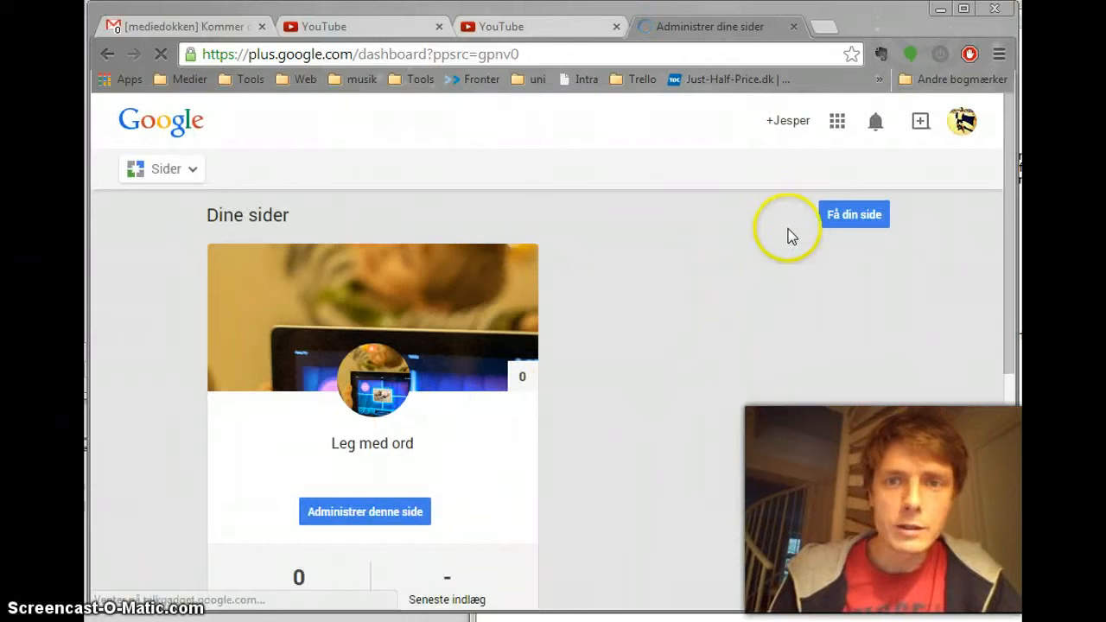
pyautogui.click(845, 212)
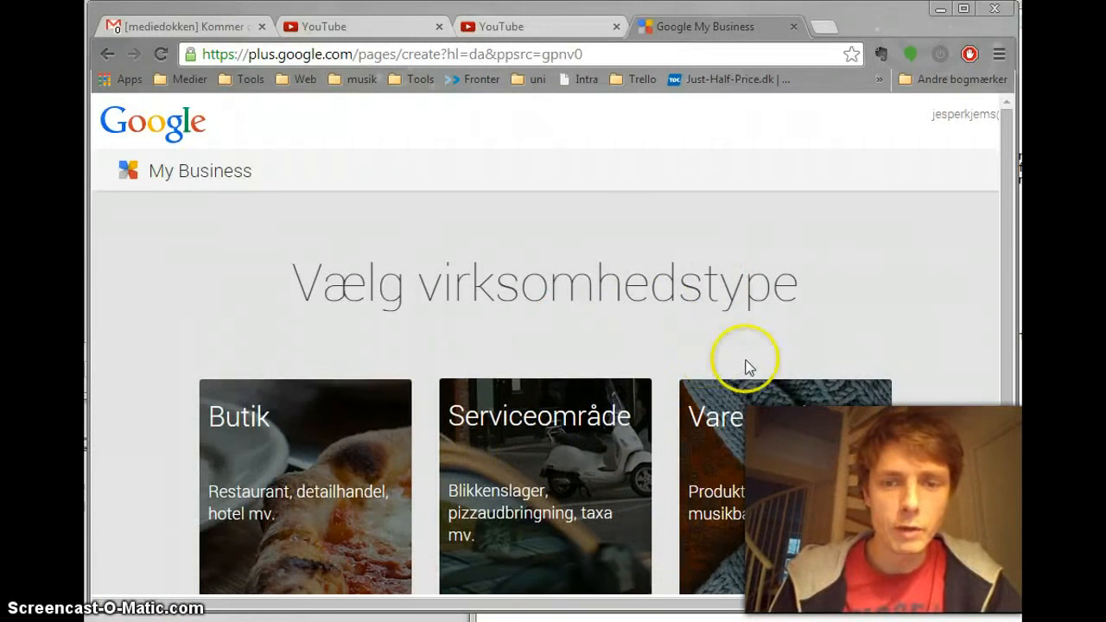
pyautogui.click(752, 422)
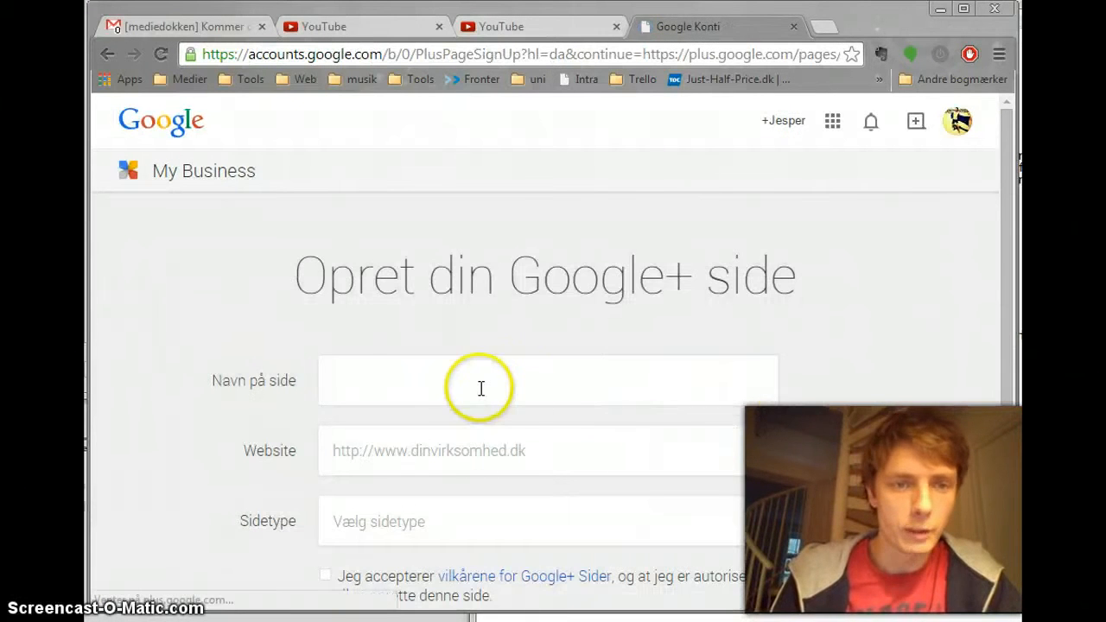
# Step: Name the new Google+ page "Leg Med Ord", leave the website empty and set the page type to Fællesskab
pyautogui.click(456, 388)
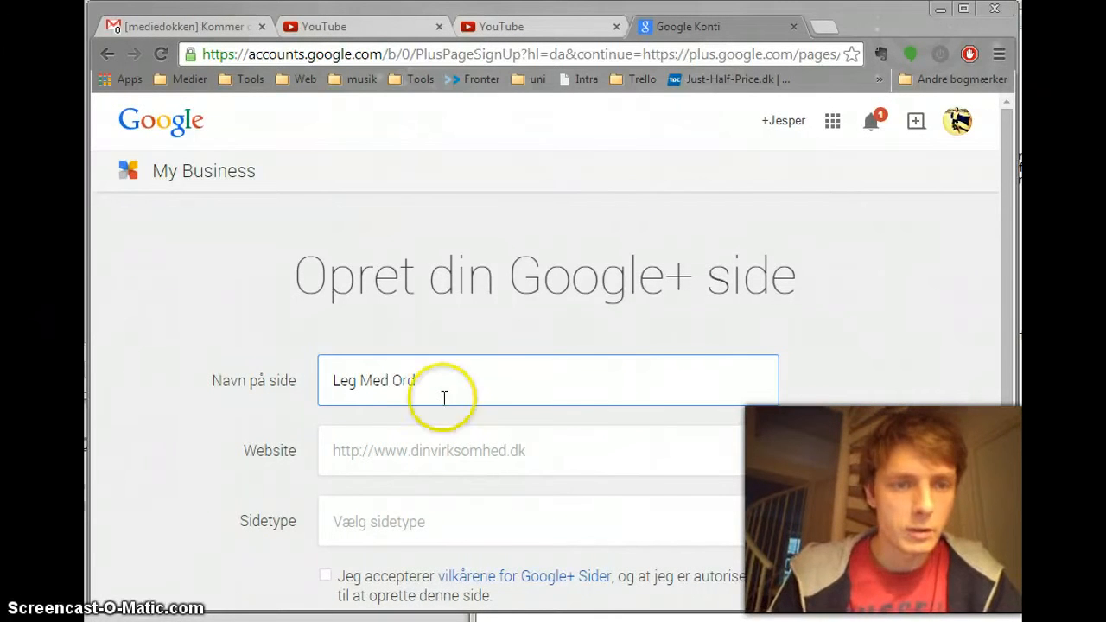
pyautogui.click(355, 450)
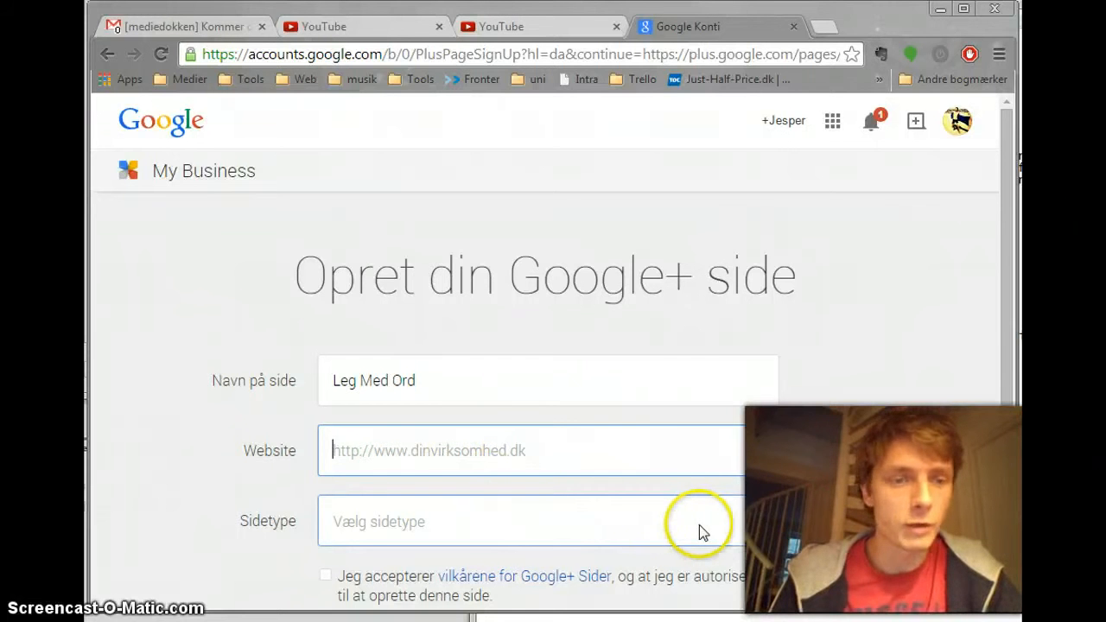
pyautogui.click(760, 519)
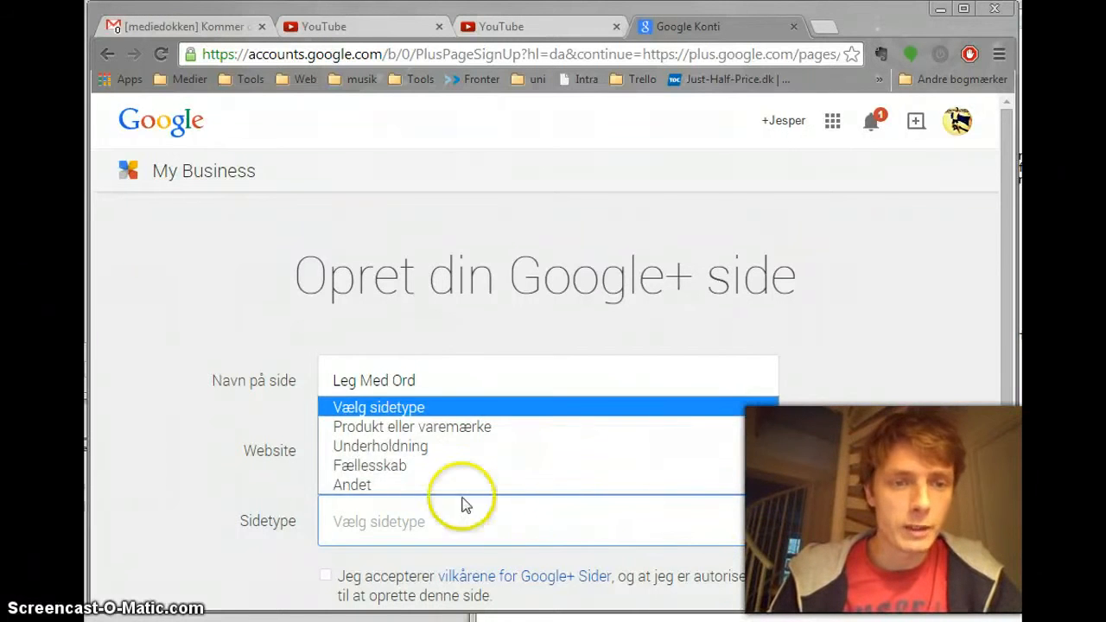
pyautogui.click(388, 466)
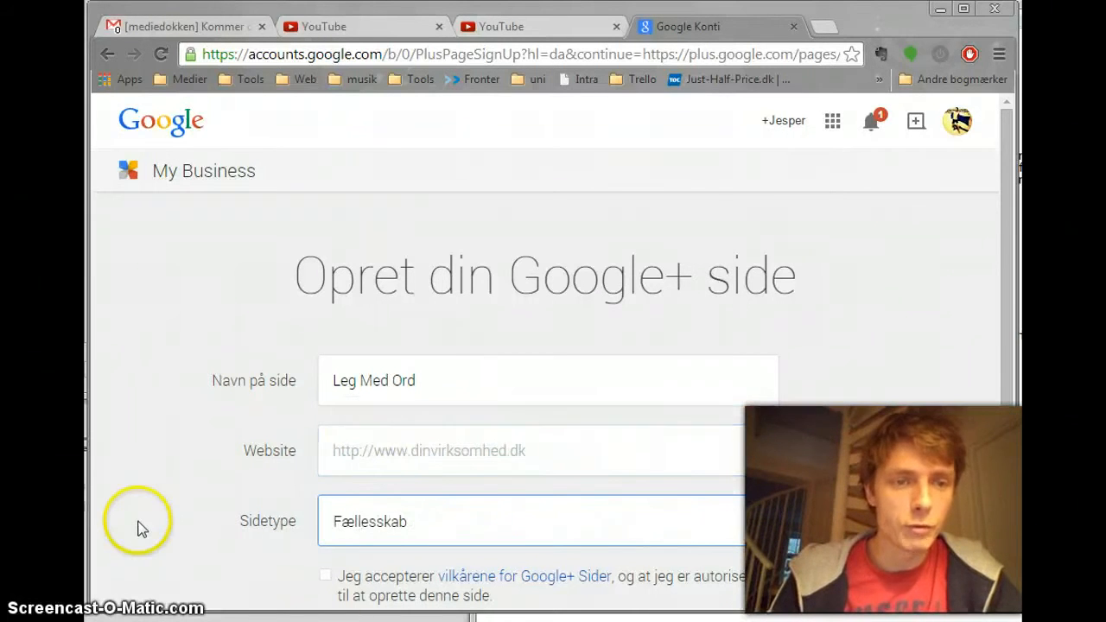
# Step: Accept the Google+ page terms, create the page and skip the My Business welcome tour
pyautogui.scroll(-2, 136, 525)
pyautogui.click(374, 513)
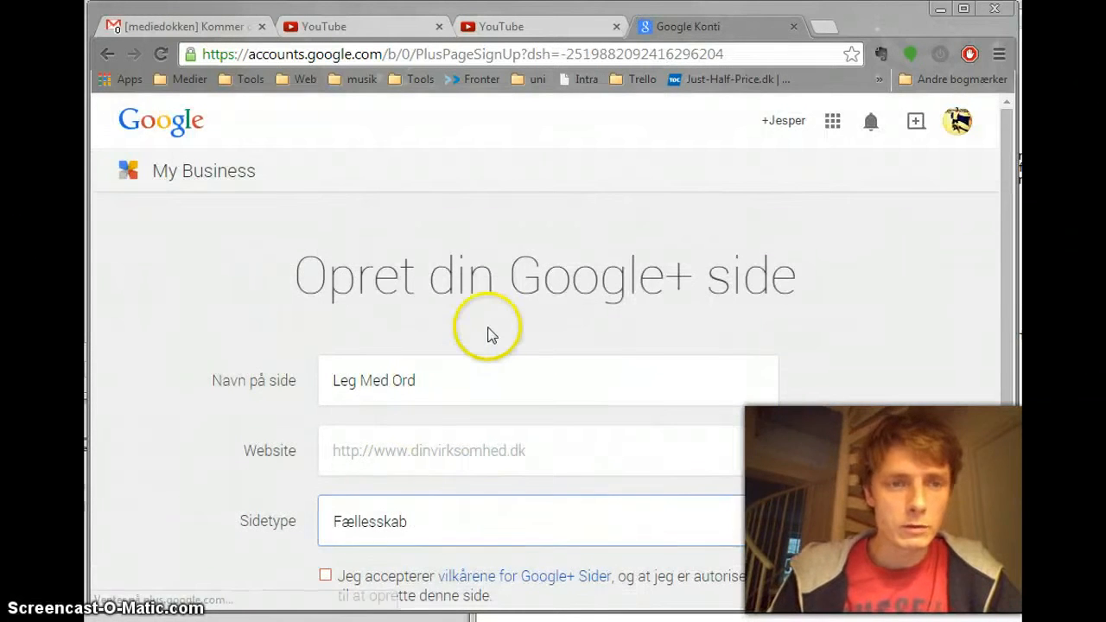
pyautogui.click(489, 327)
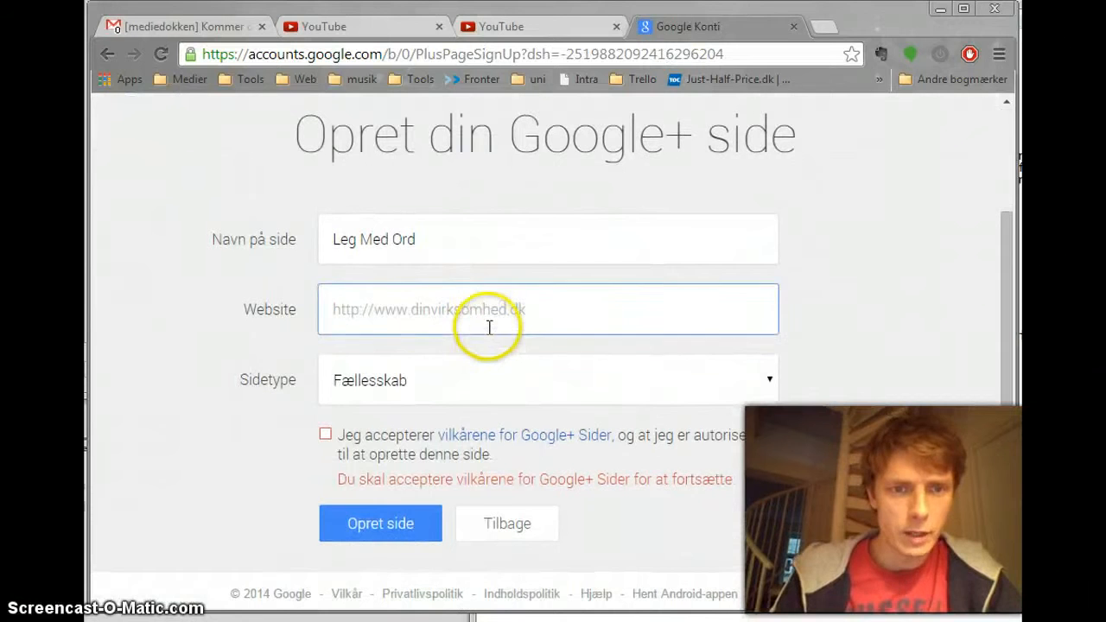
pyautogui.click(325, 436)
pyautogui.click(360, 522)
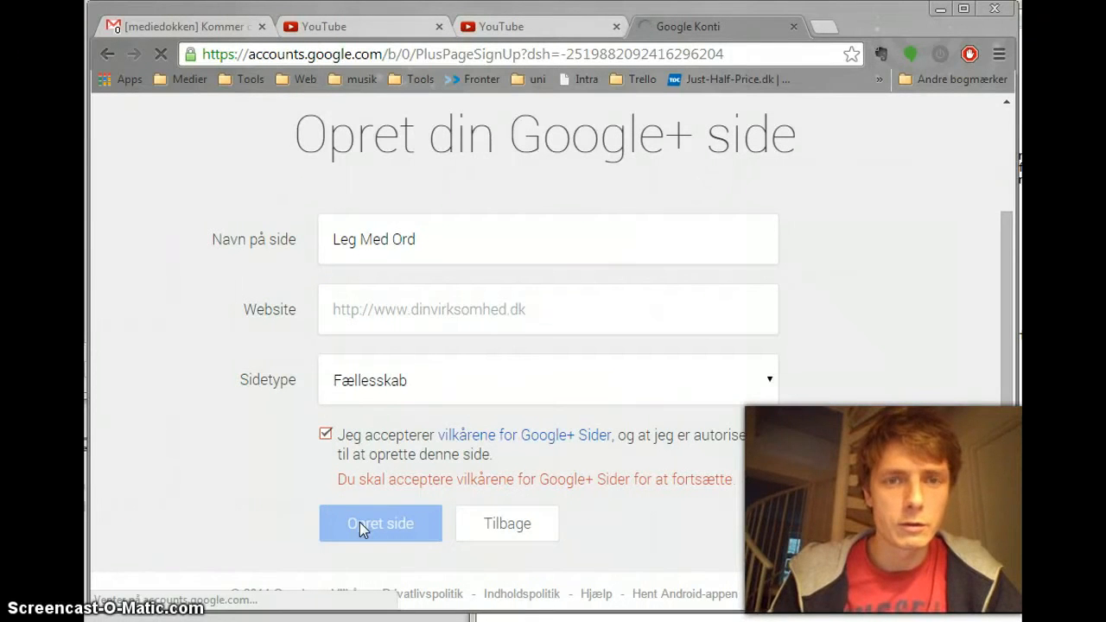
pyautogui.click(366, 520)
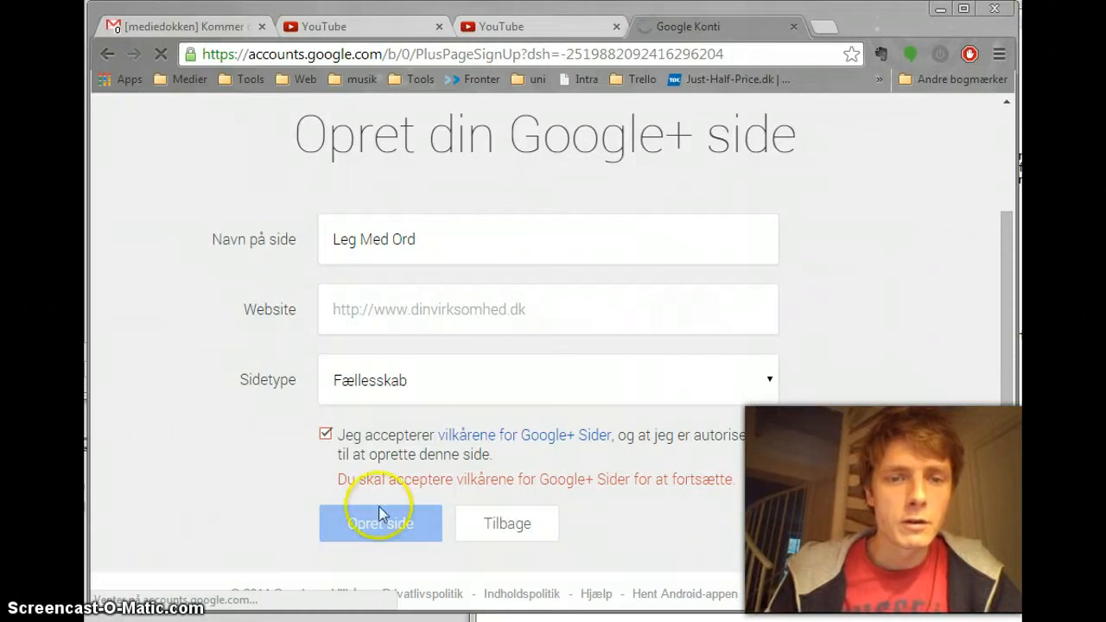
pyautogui.click(526, 399)
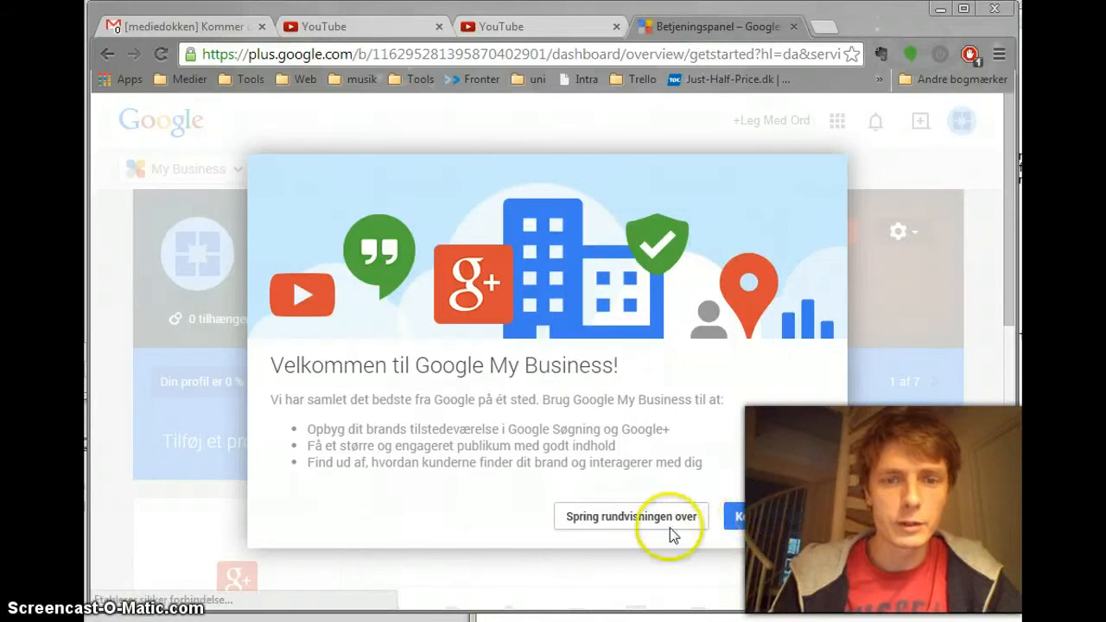
pyautogui.click(649, 518)
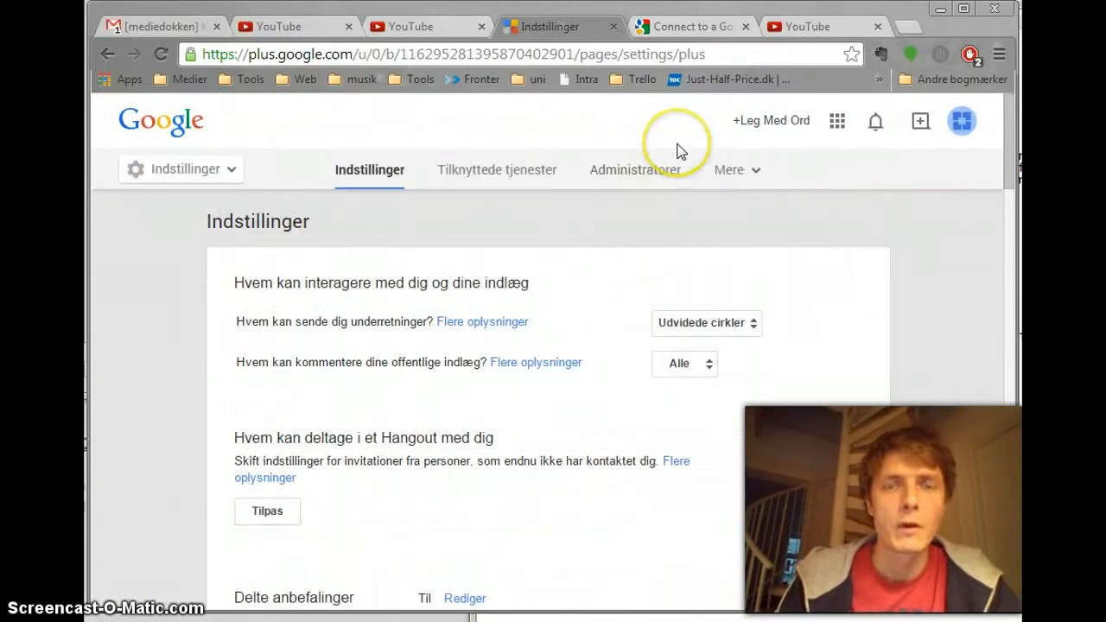
pyautogui.click(804, 30)
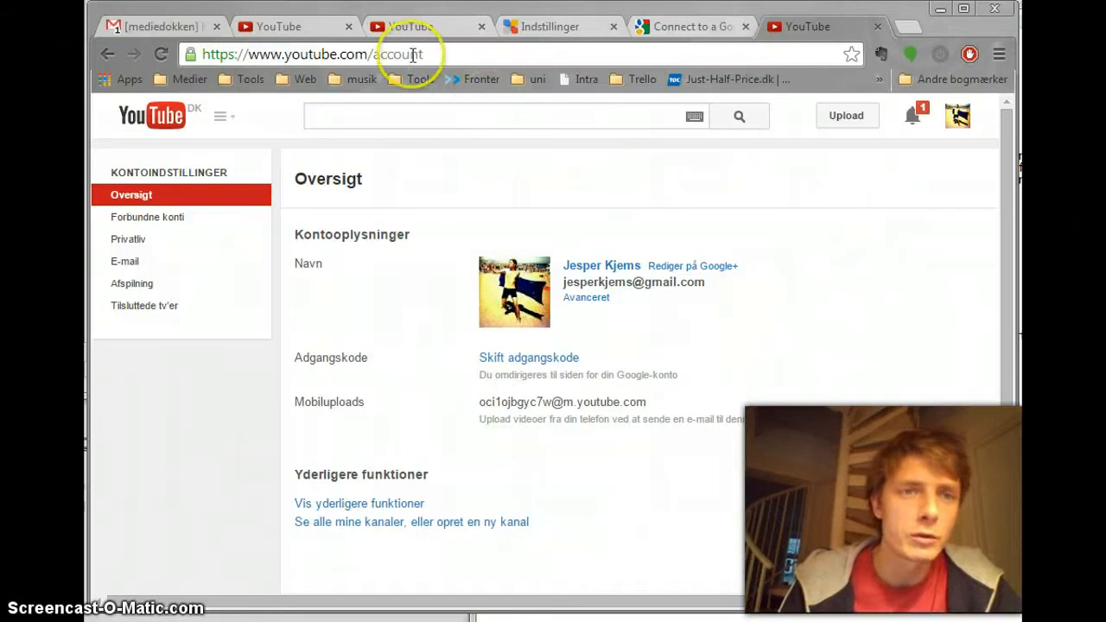
pyautogui.moveTo(373, 53); pyautogui.dragTo(465, 57)
pyautogui.press('BackSpace')
pyautogui.press('BackSpace')
pyautogui.press('Return')
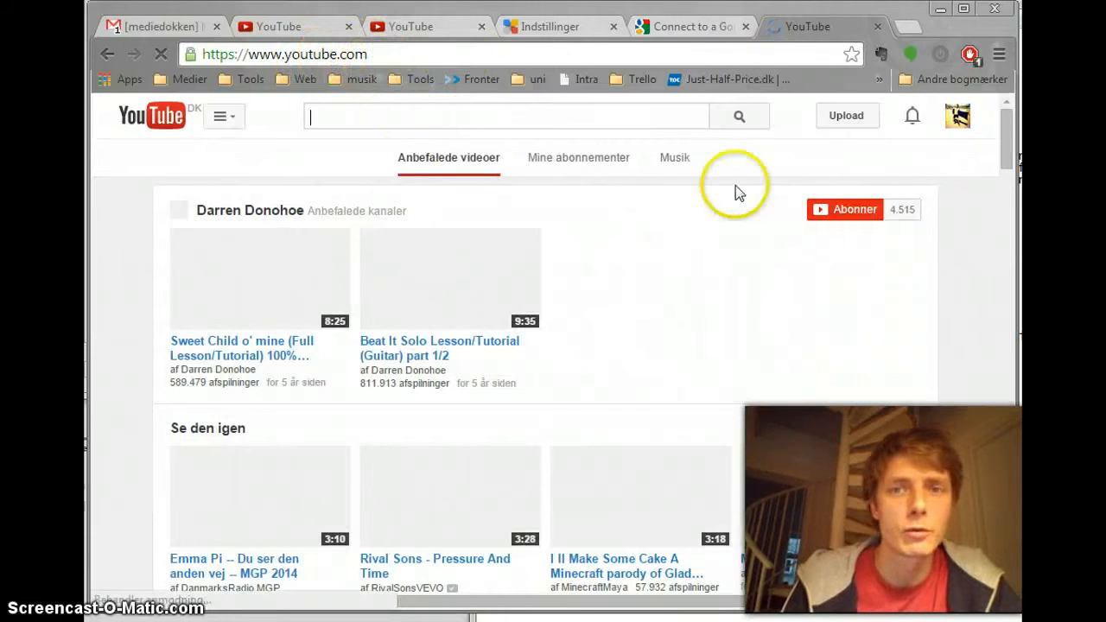
# Step: Switch to the Leg Med Ord account without a channel and create its YouTube channel linked to the Google+ page
pyautogui.click(944, 125)
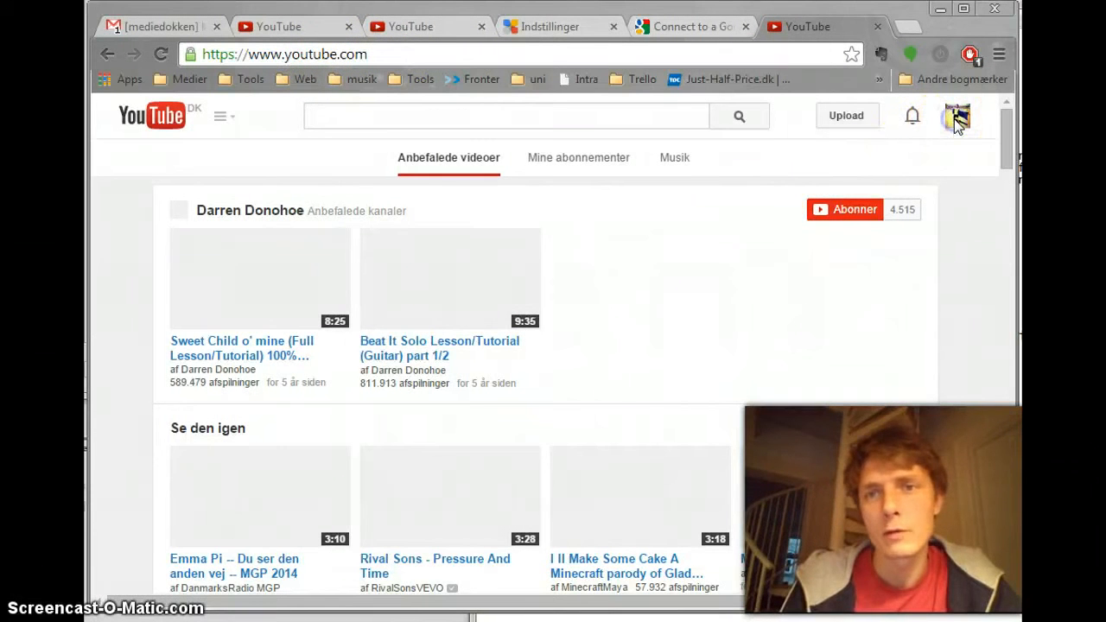
pyautogui.click(957, 124)
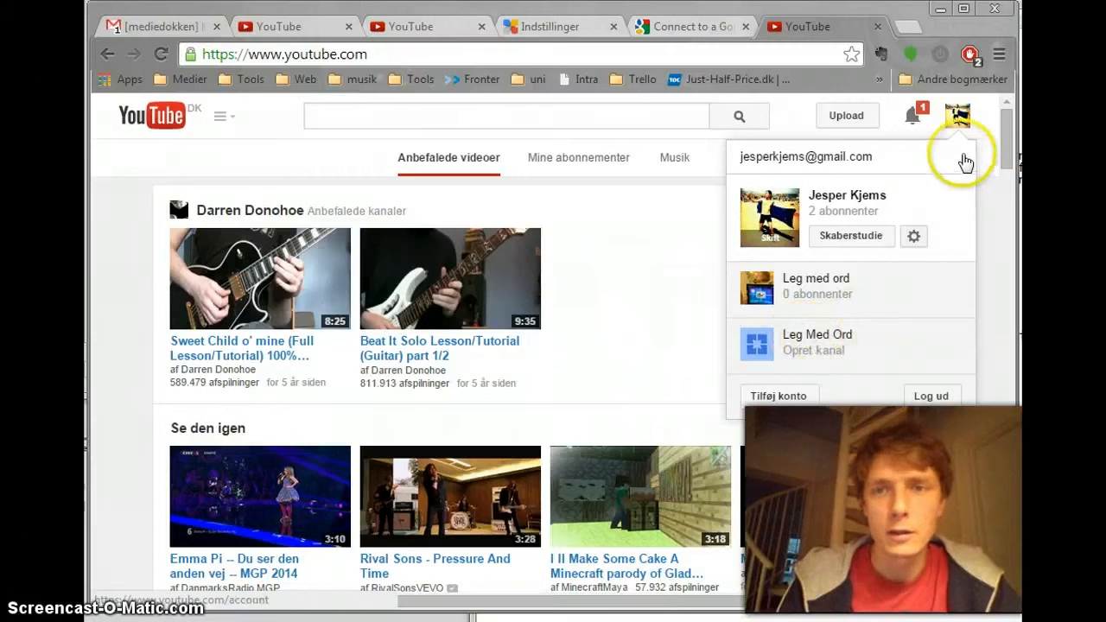
pyautogui.click(959, 118)
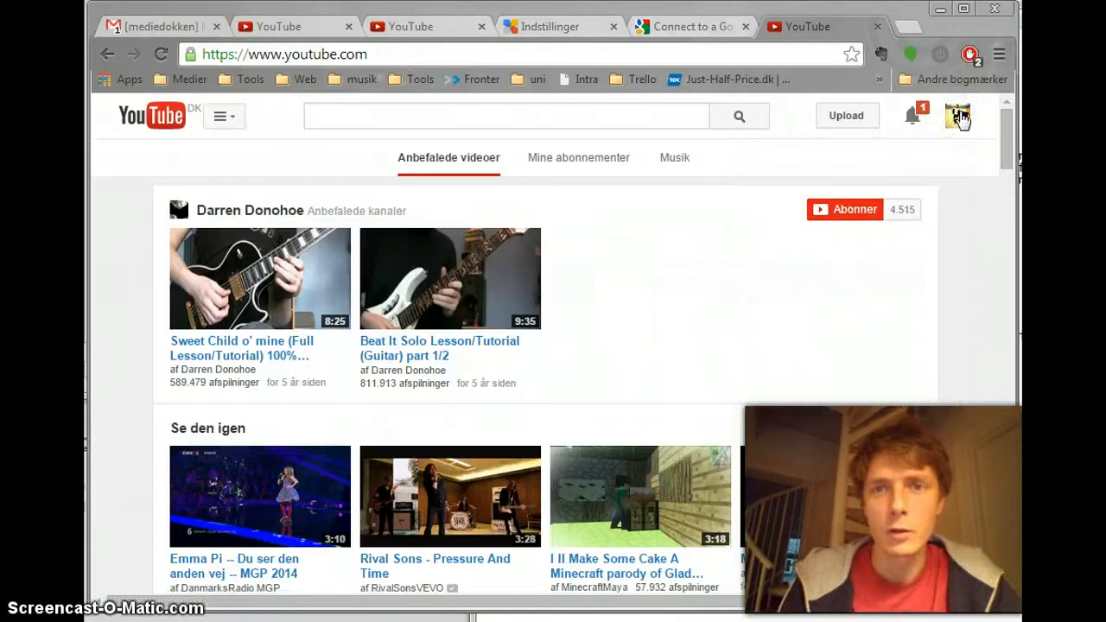
pyautogui.click(960, 117)
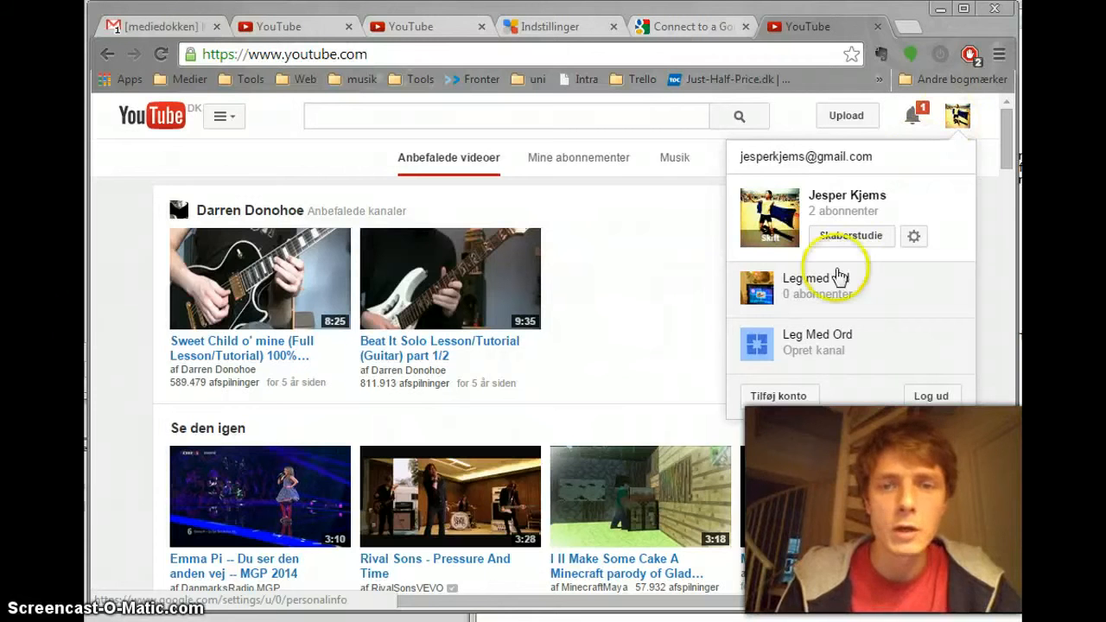
pyautogui.click(797, 348)
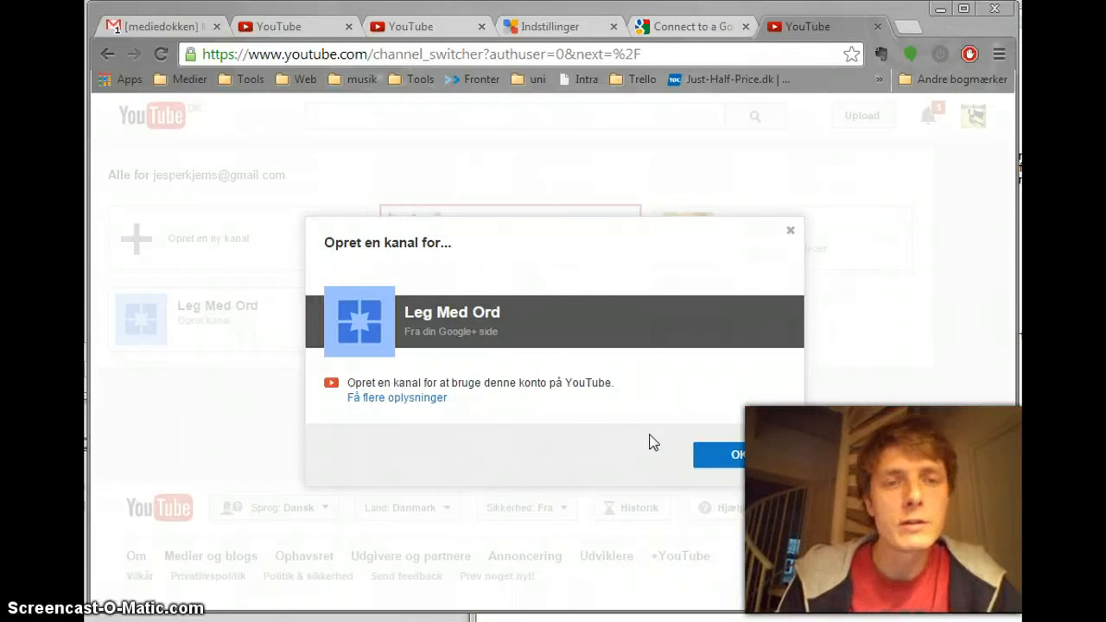
pyautogui.click(721, 453)
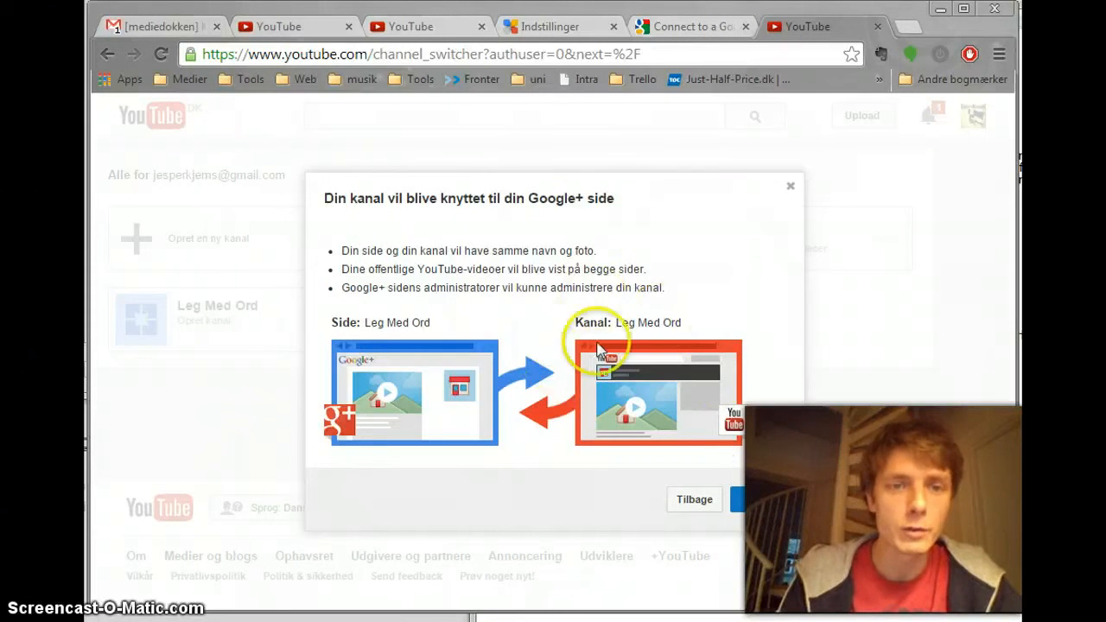
pyautogui.click(753, 498)
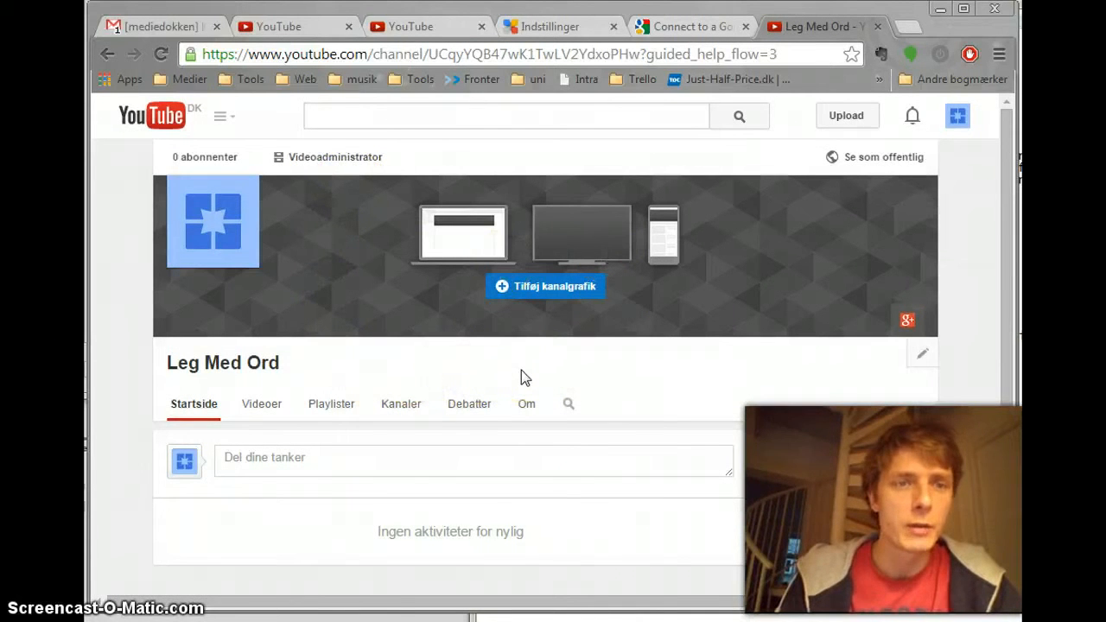
# Step: Return to the Google+ settings tab and open the My Business dashboard of the Leg Med Ord page
pyautogui.click(532, 28)
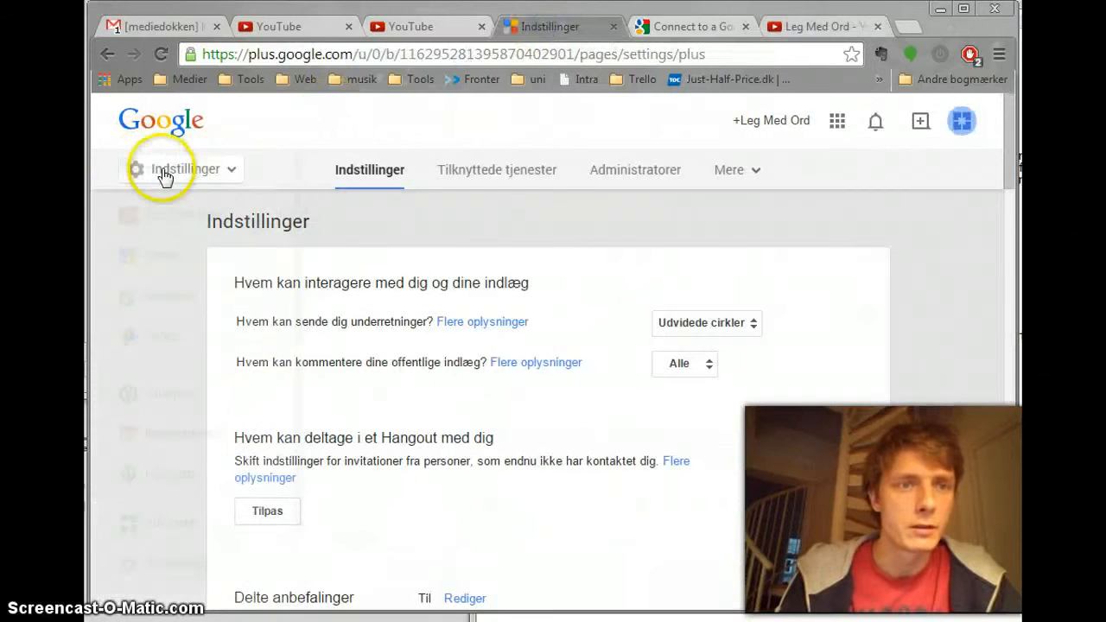
pyautogui.click(151, 170)
pyautogui.click(150, 166)
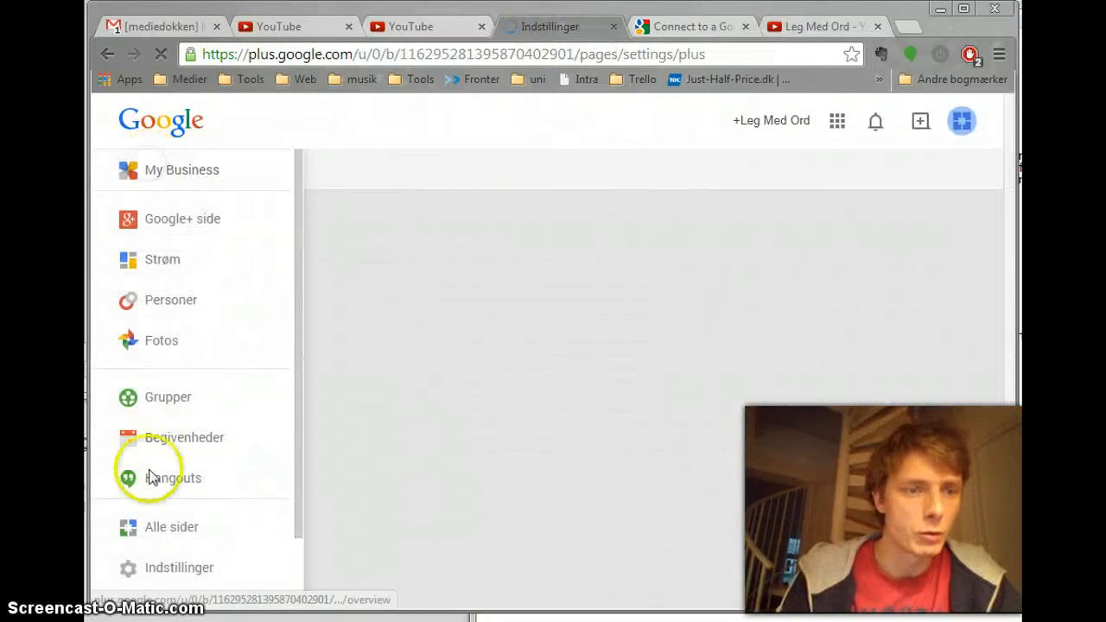
pyautogui.click(162, 521)
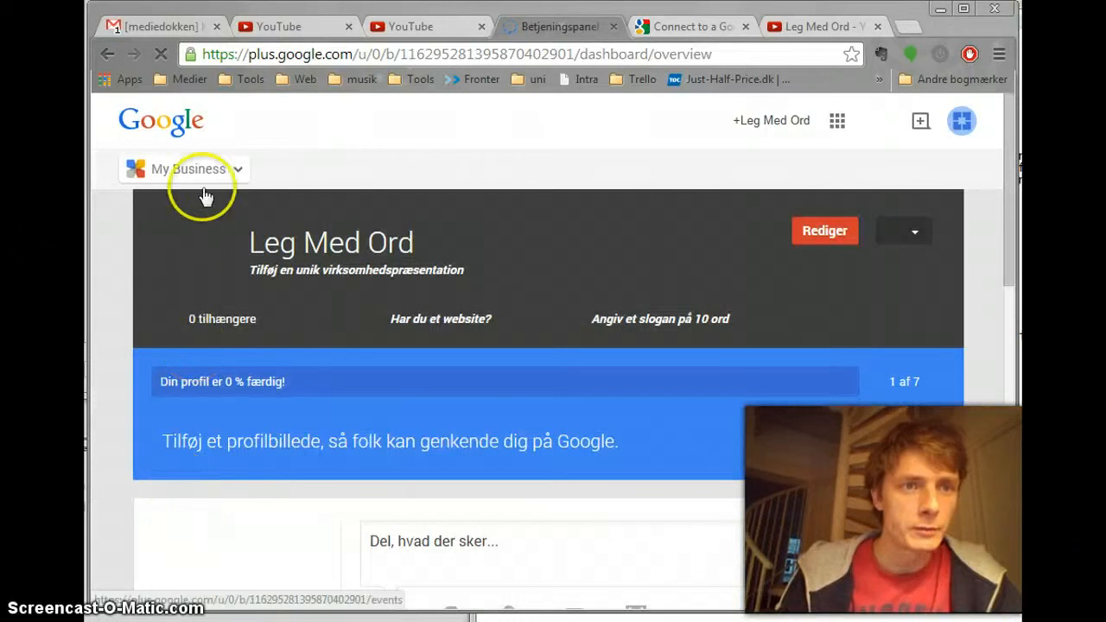
pyautogui.click(189, 170)
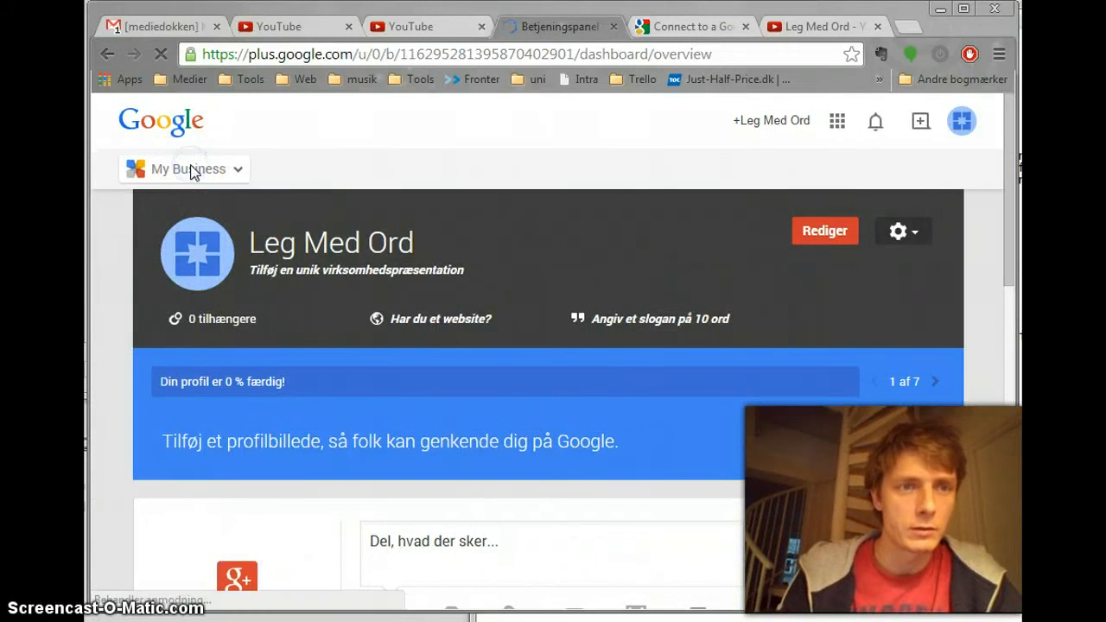
pyautogui.scroll(-6, 431, 223)
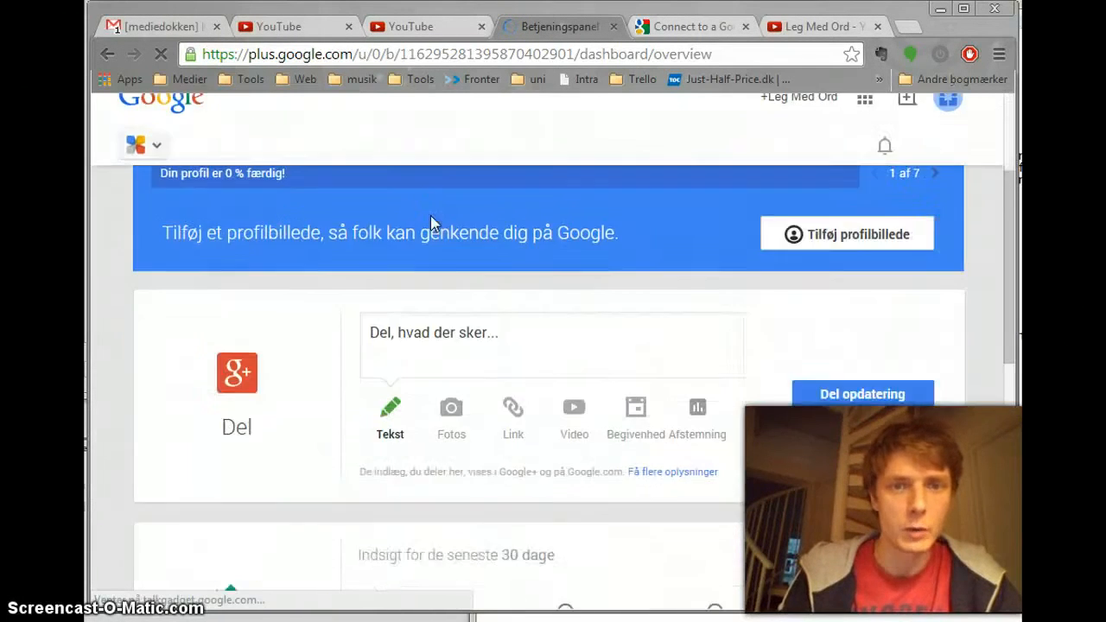
# Step: Look through the Leg Med Ord dashboard, from the profile header down to the YouTube channel statistics
pyautogui.scroll(7, 430, 218)
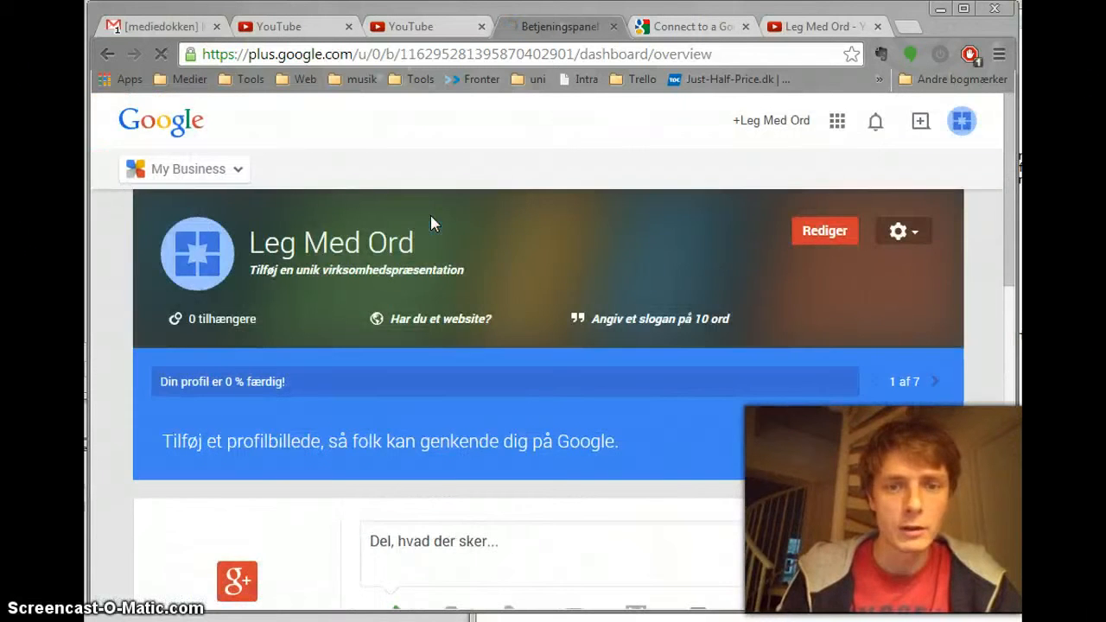
pyautogui.scroll(-7, 431, 218)
pyautogui.click(309, 354)
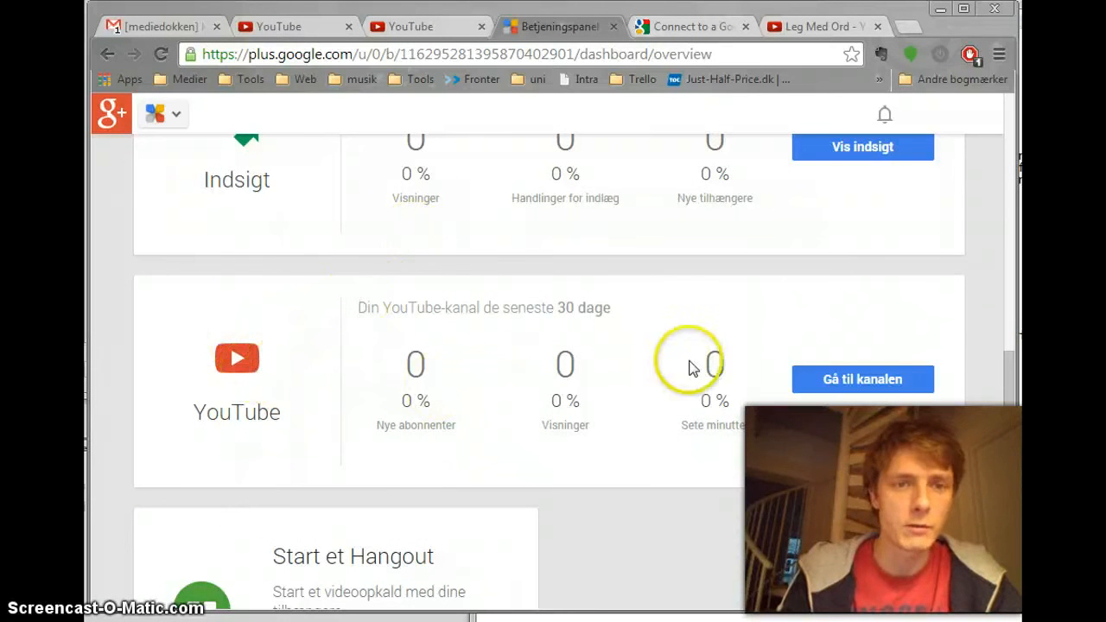
pyautogui.scroll(3, 465, 354)
pyautogui.scroll(4, 465, 354)
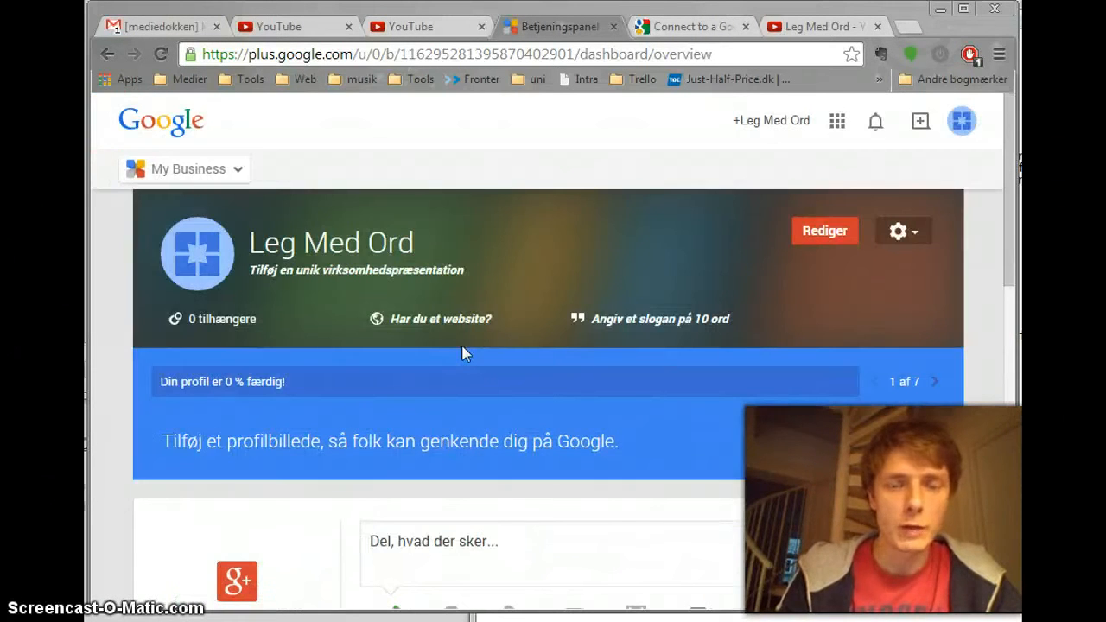
pyautogui.click(561, 346)
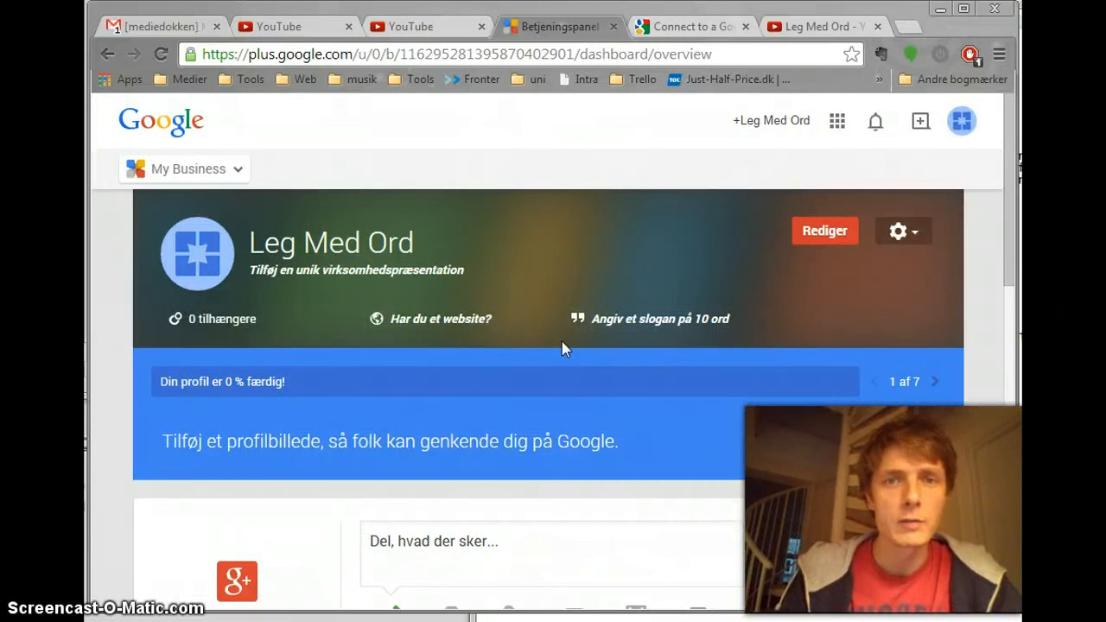
pyautogui.click(694, 295)
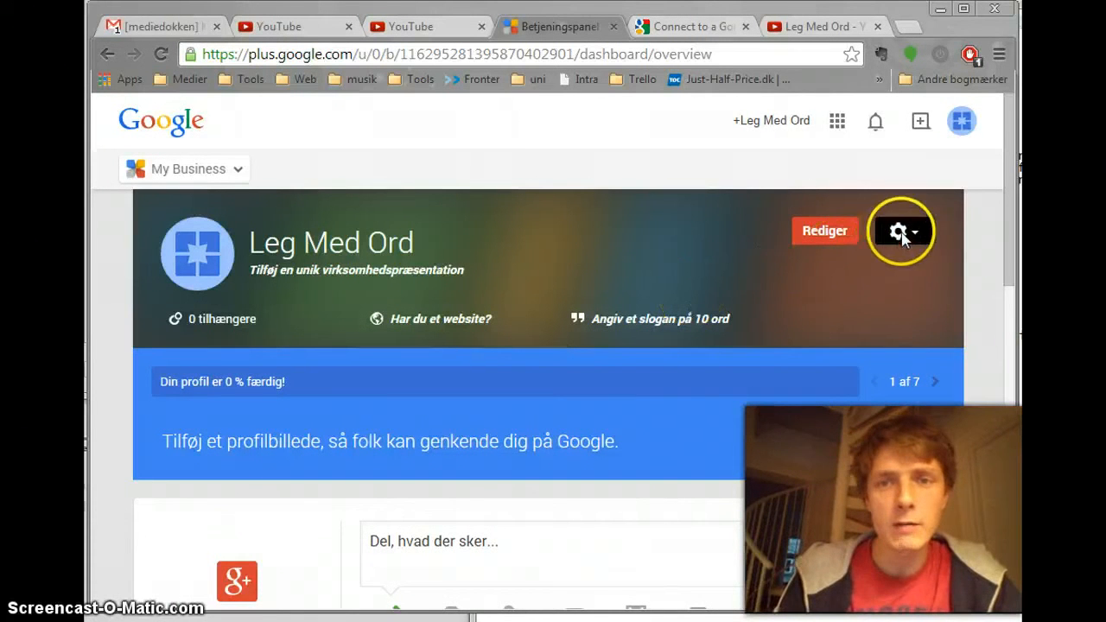
# Step: Open the administrator settings of the Leg Med Ord page and start an invitation for new administrators
pyautogui.click(900, 234)
pyautogui.click(809, 337)
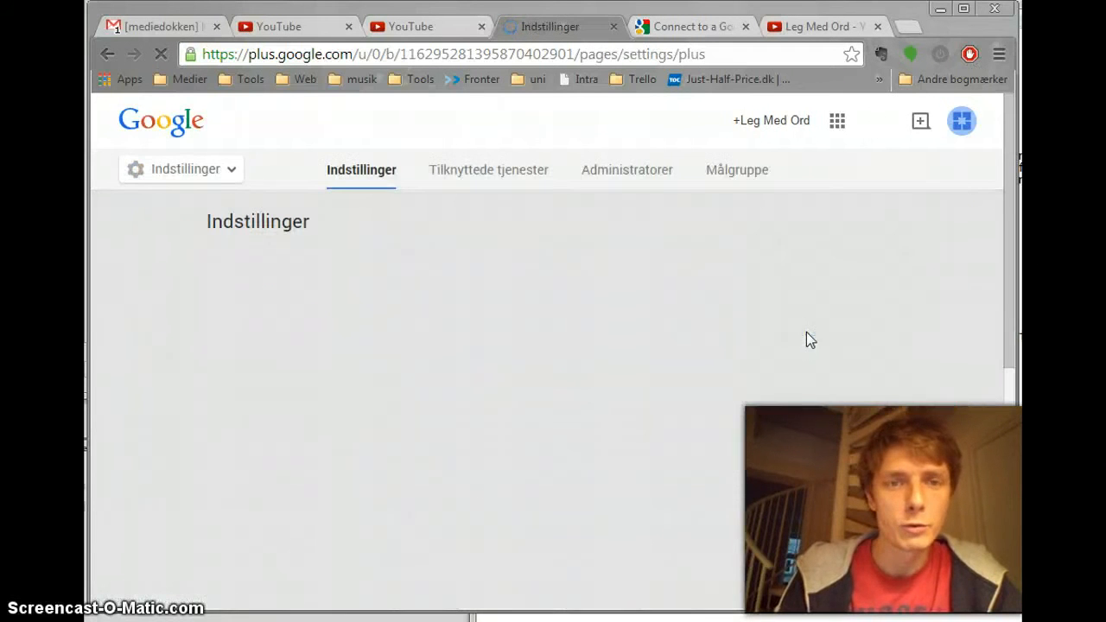
pyautogui.click(611, 176)
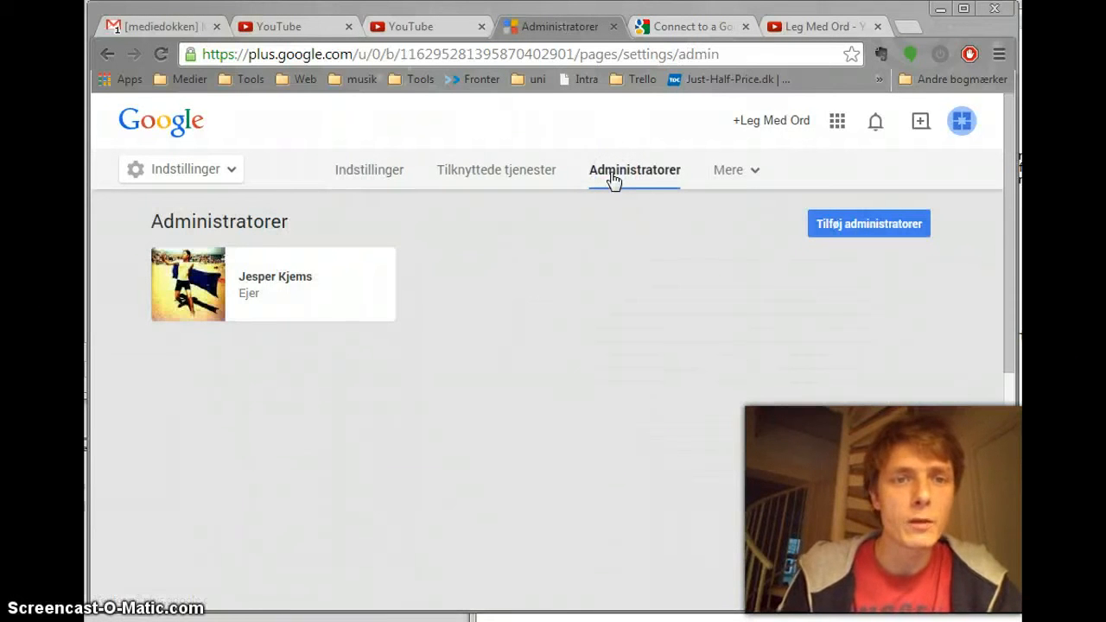
pyautogui.click(833, 226)
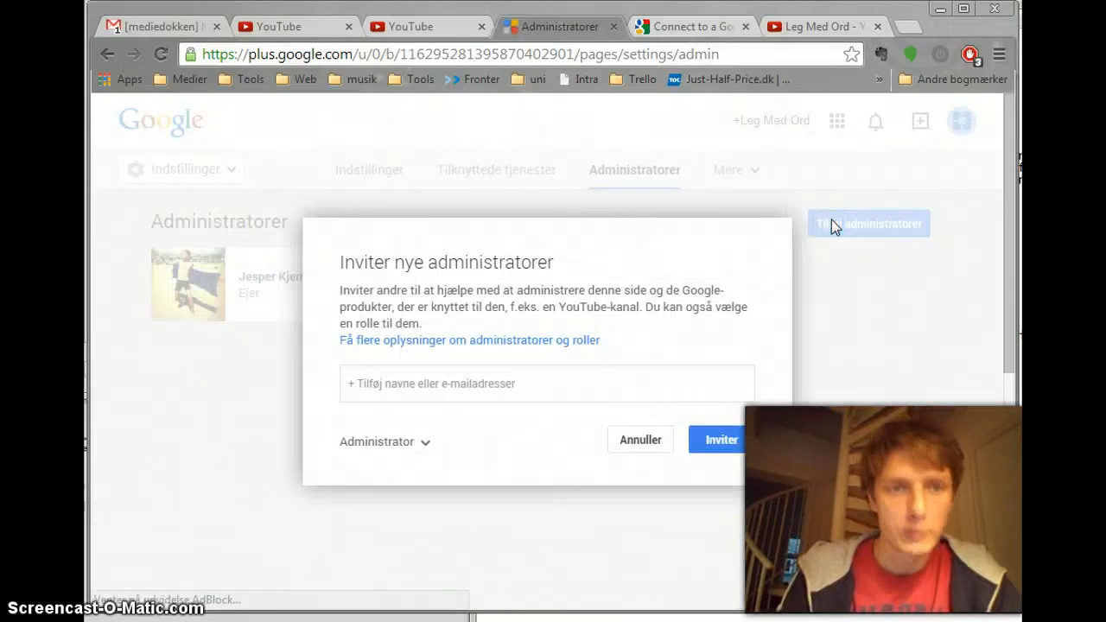
pyautogui.click(488, 388)
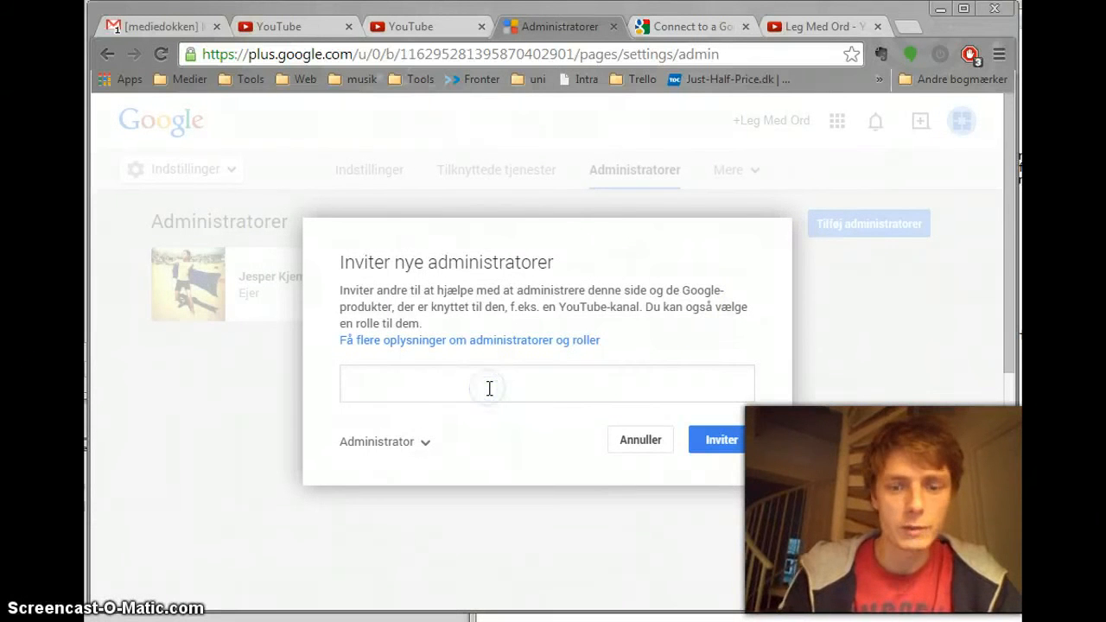
pyautogui.write('lana')
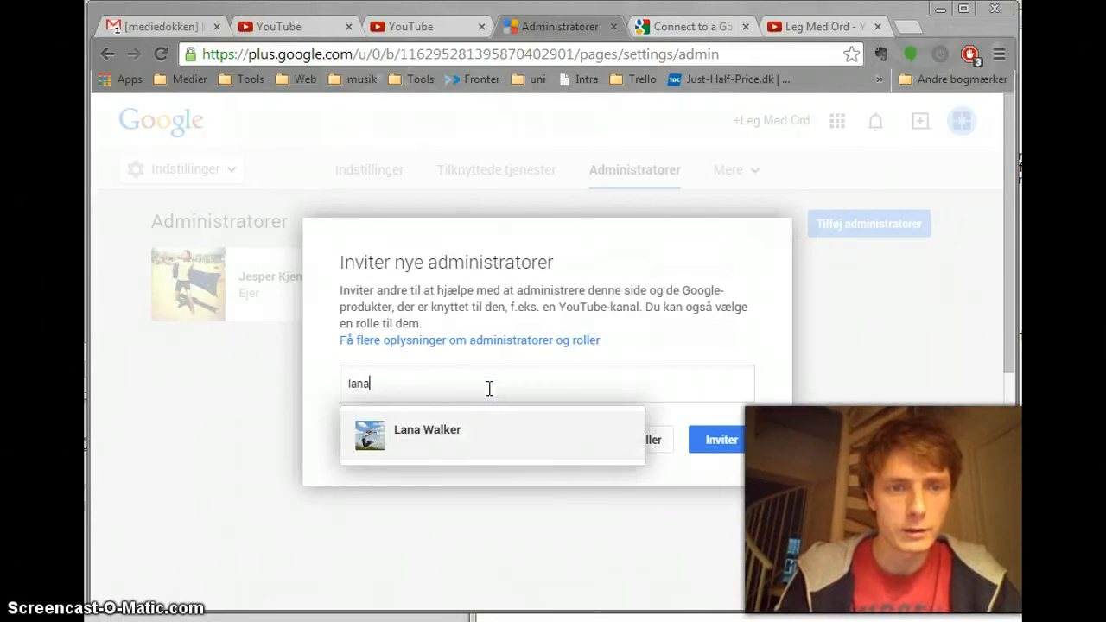
pyautogui.click(486, 389)
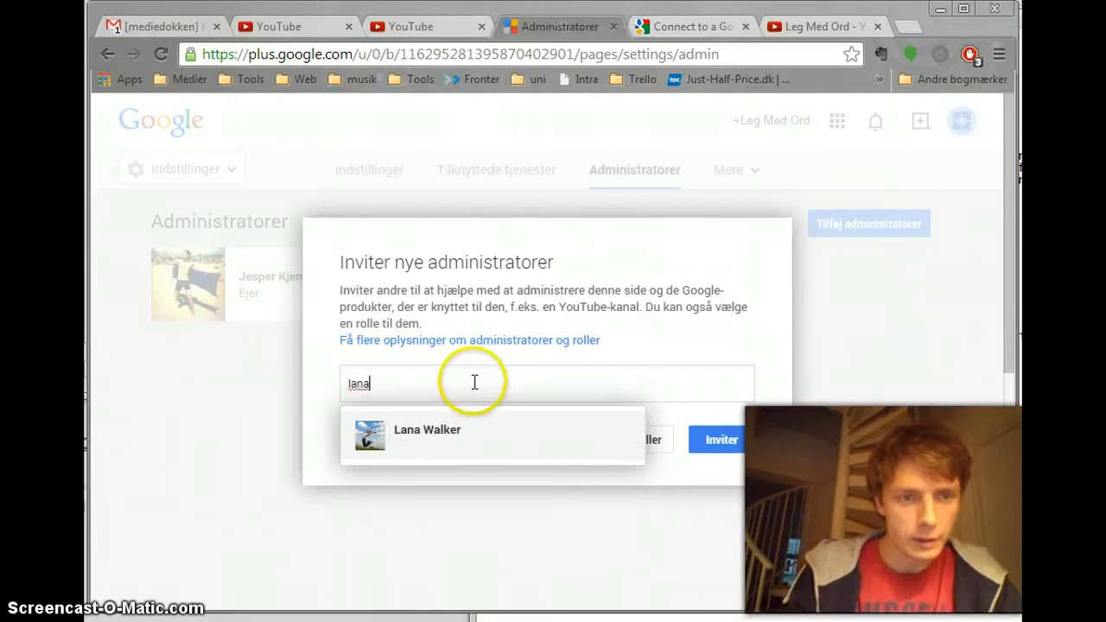
pyautogui.press('BackSpace')
pyautogui.press('BackSpace')
pyautogui.press('BackSpace')
pyautogui.press('BackSpace')
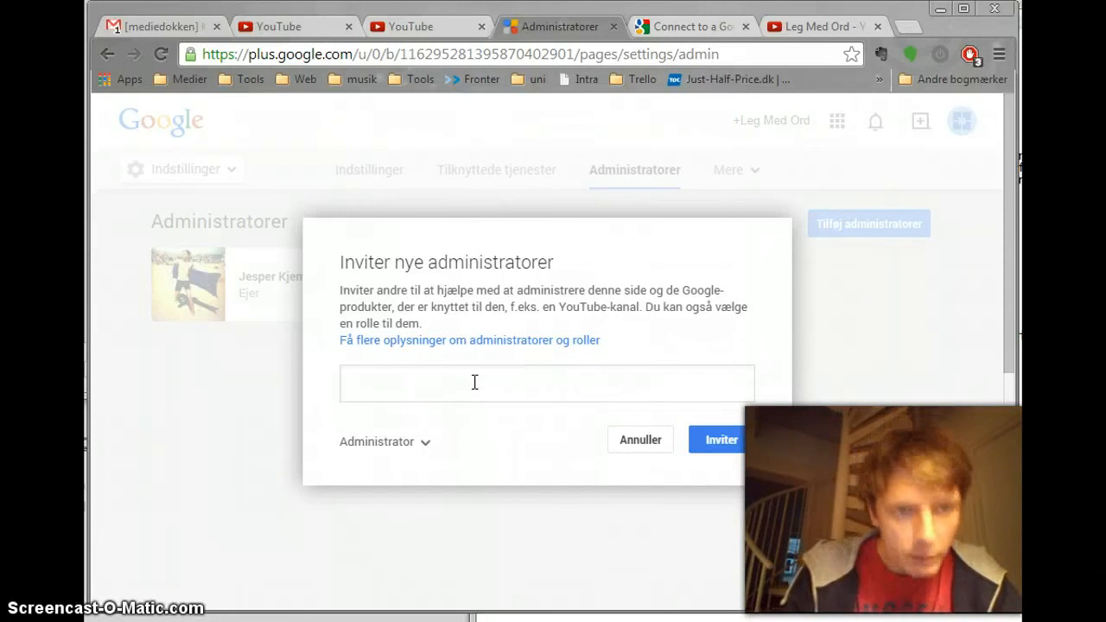
pyautogui.write('jes')
pyautogui.press('BackSpace')
pyautogui.press('BackSpace')
pyautogui.press('BackSpace')
pyautogui.press('BackSpace')
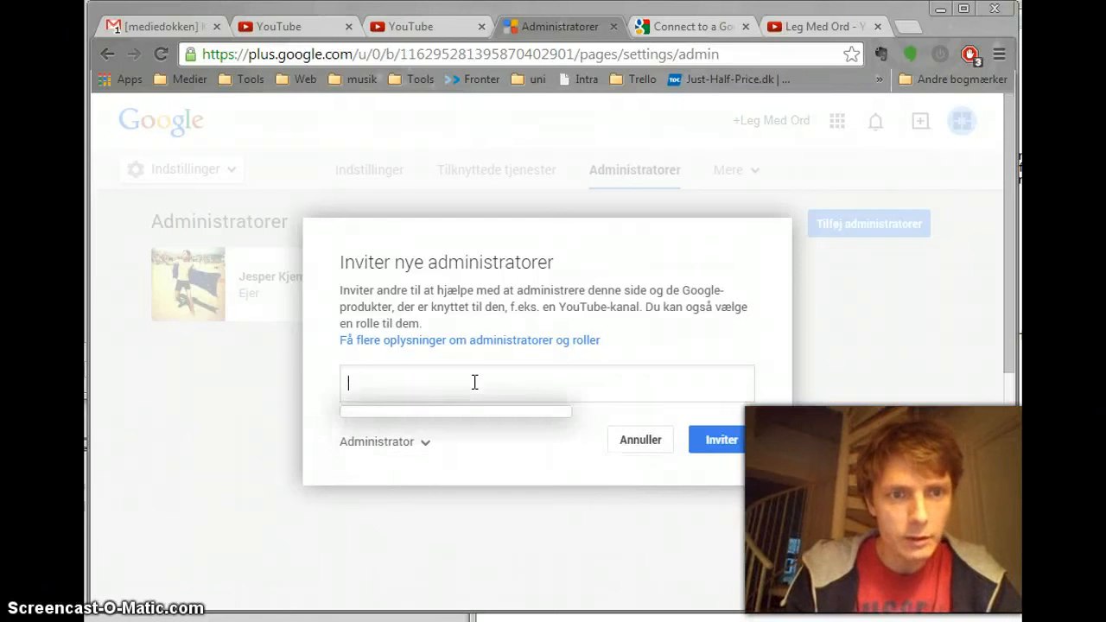
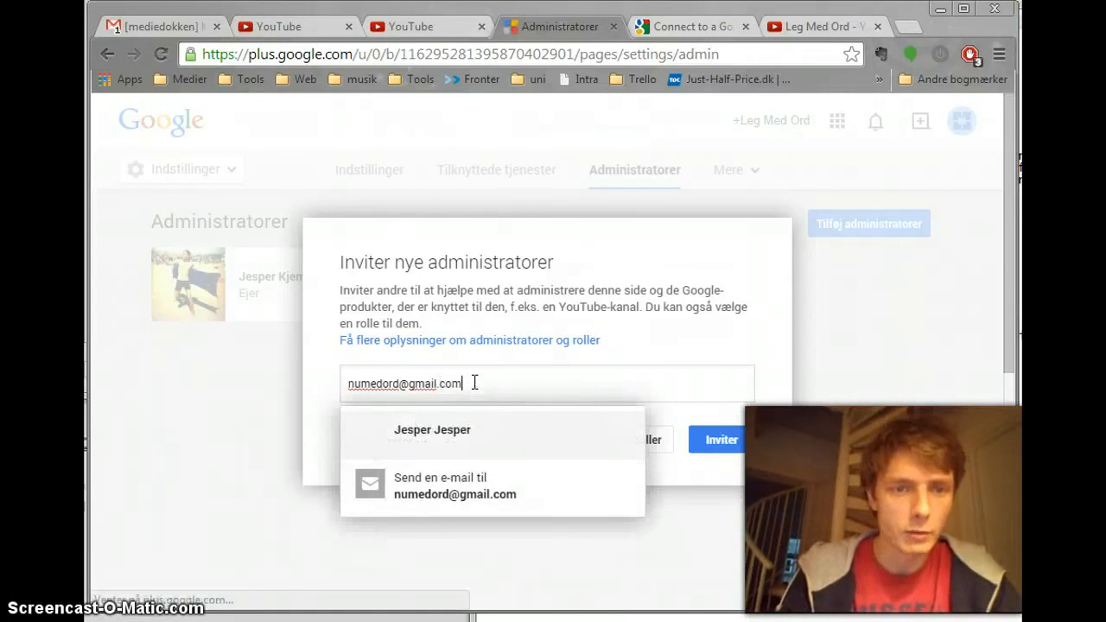
# Step: Enter the invitee's e-mail address and choose the suggested person for the invitation
pyautogui.click(431, 439)
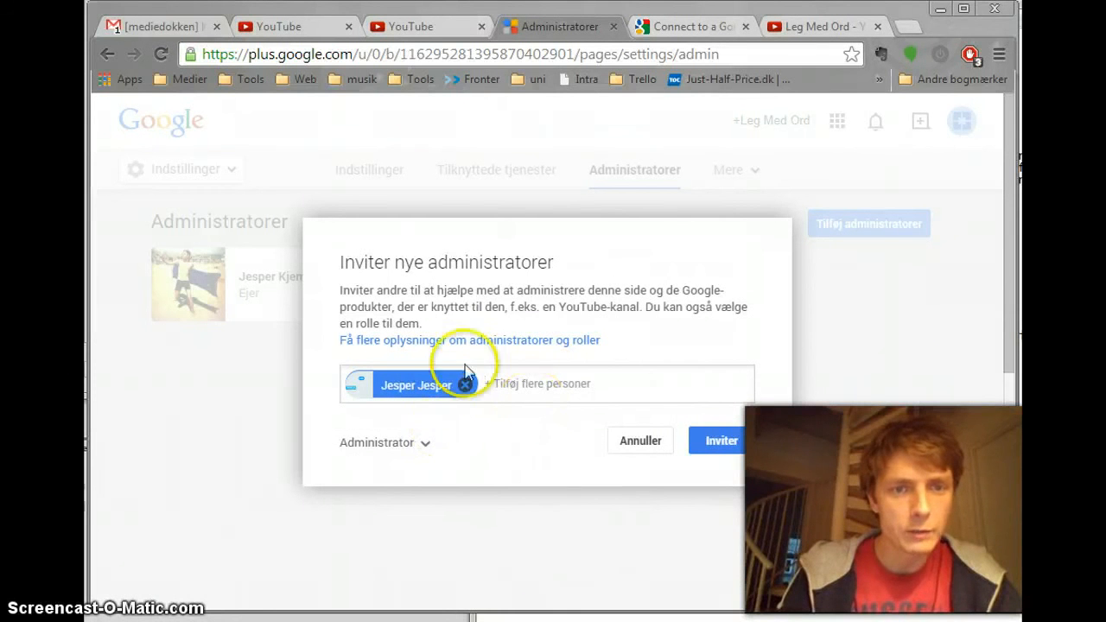
# Step: Choose Administrator as the invitee's role and send the invitation
pyautogui.click(409, 443)
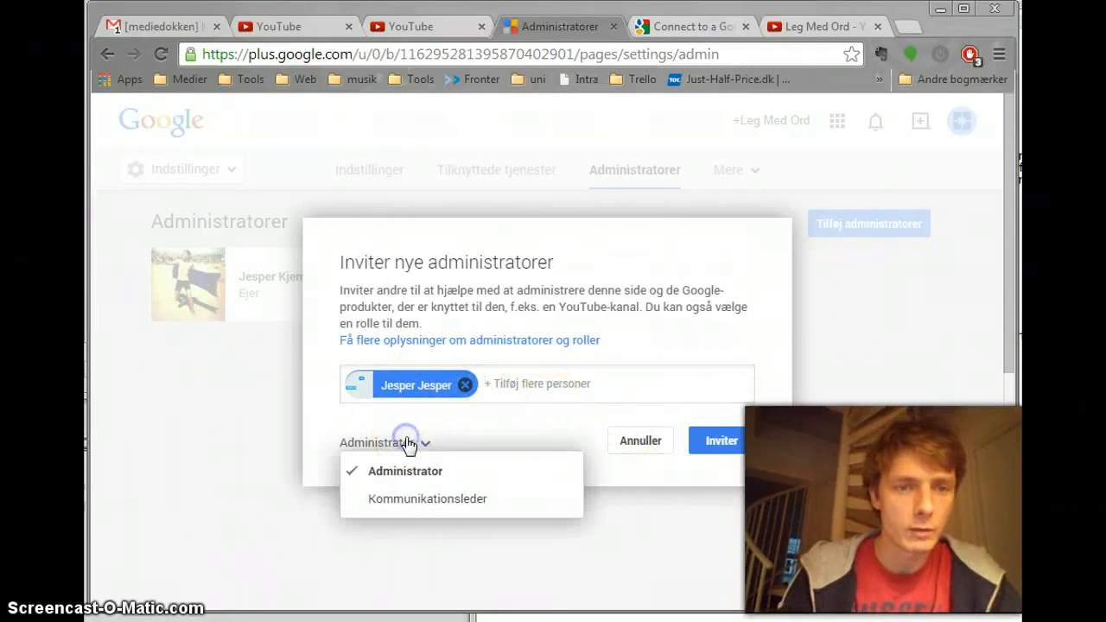
pyautogui.click(402, 475)
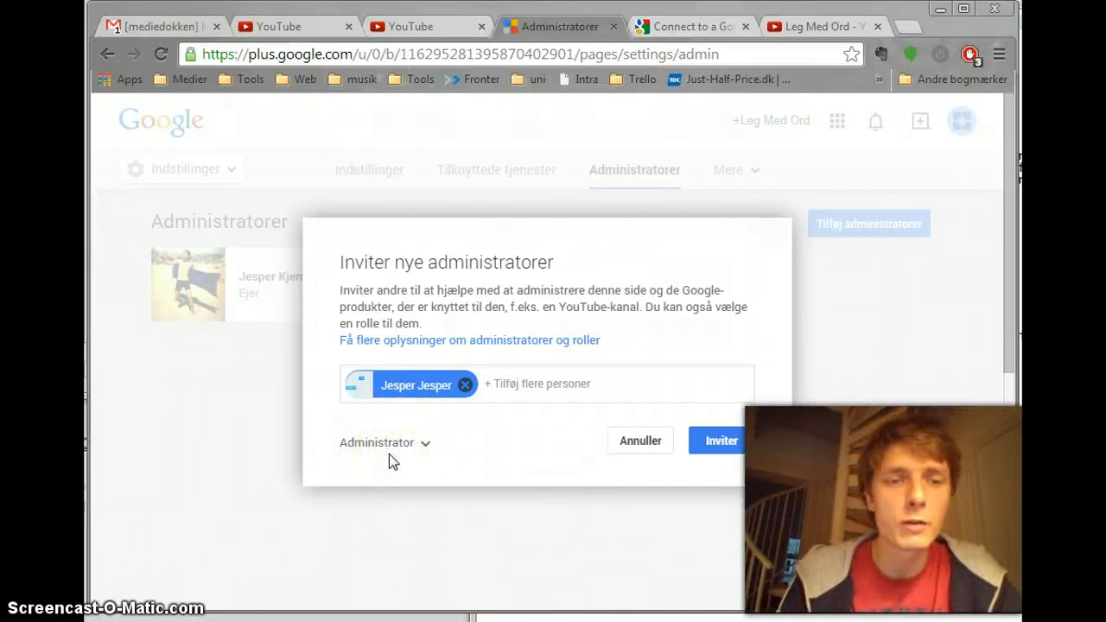
pyautogui.click(453, 450)
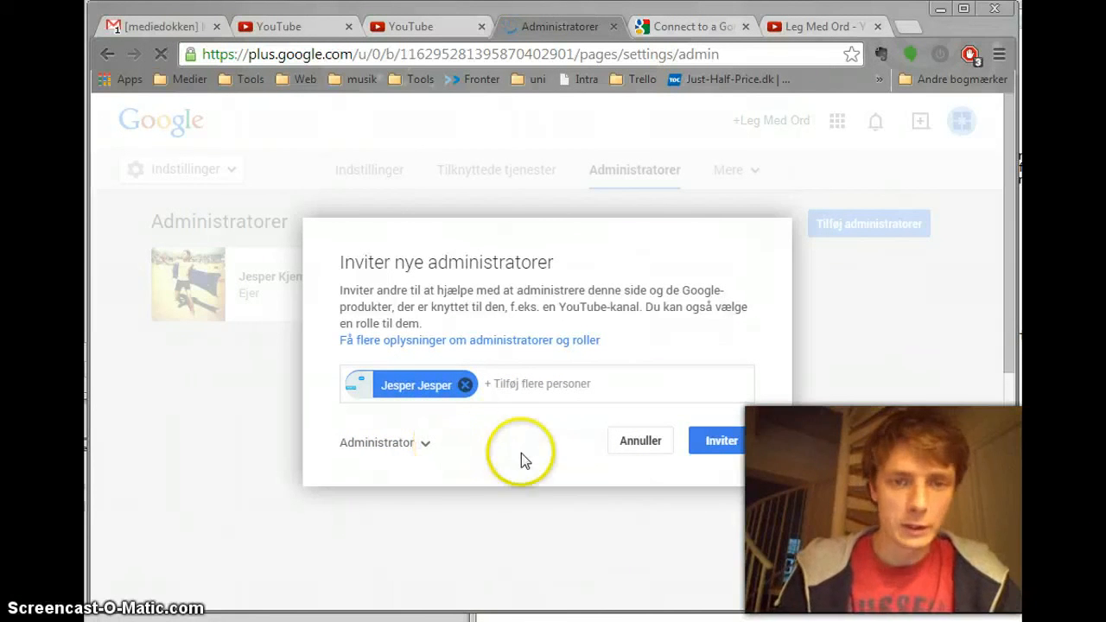
pyautogui.click(722, 437)
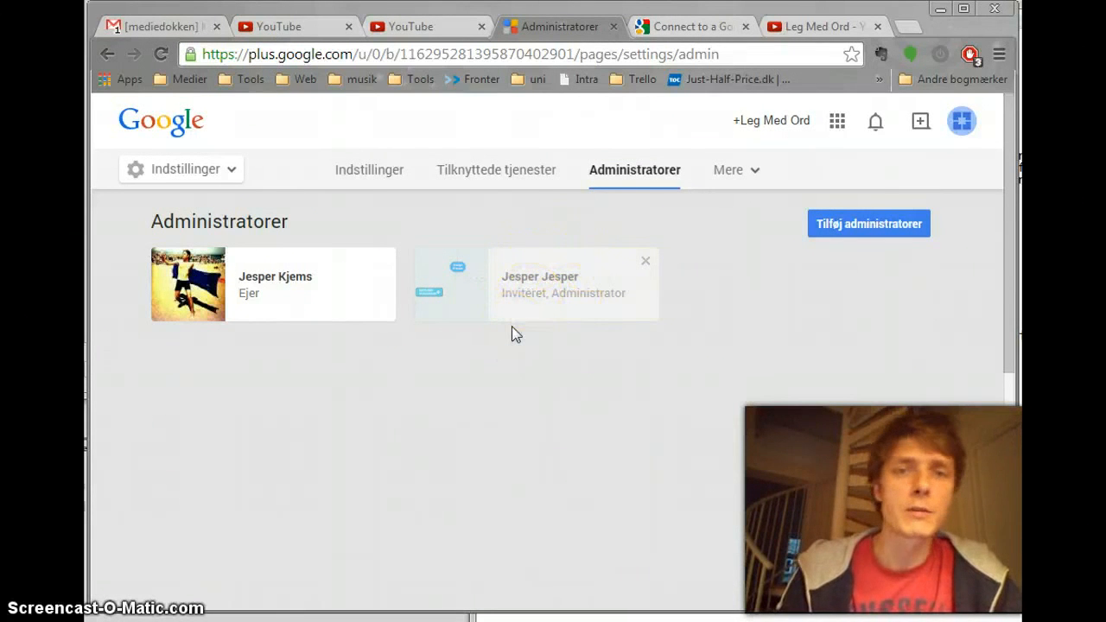
# Step: Switch to the Leg Med Ord YouTube channel tab and look over the channel's home page
pyautogui.click(802, 27)
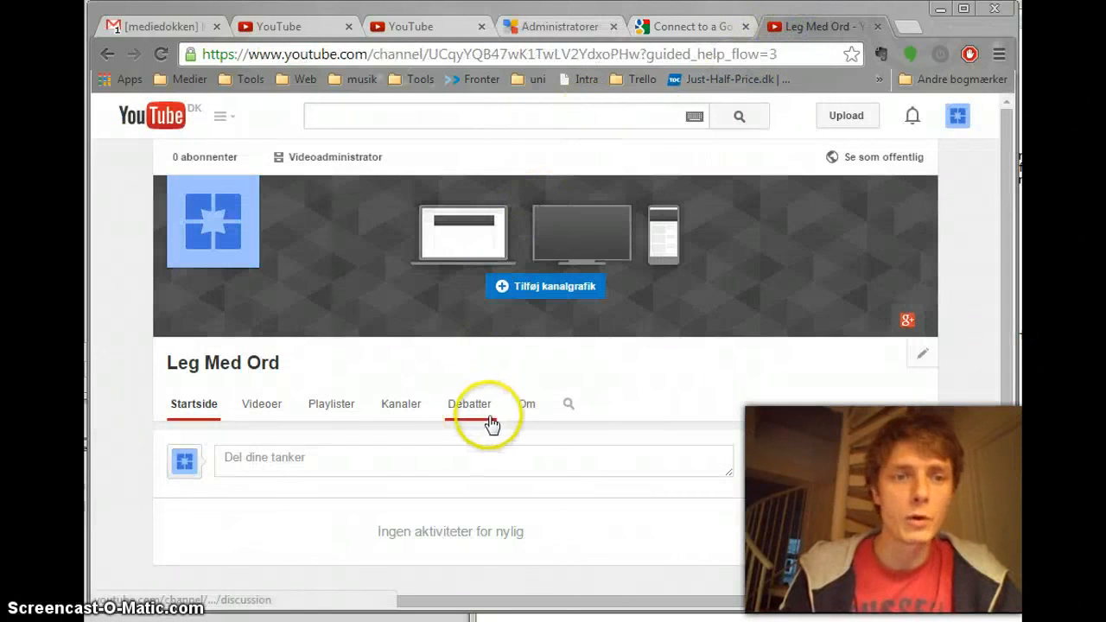
pyautogui.scroll(-2, 465, 486)
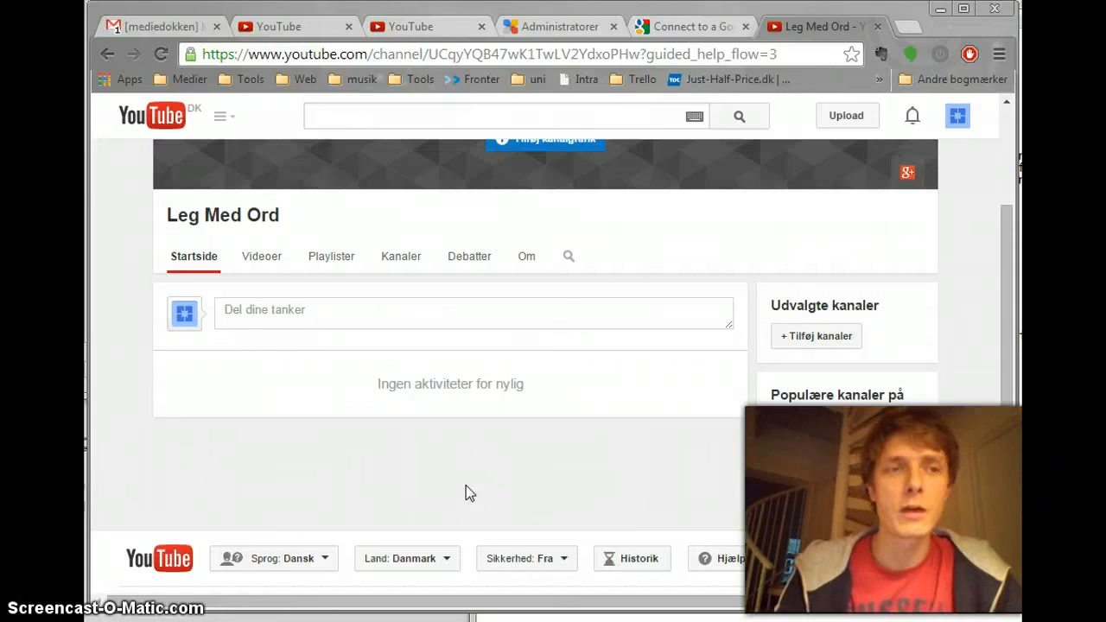
pyautogui.click(476, 381)
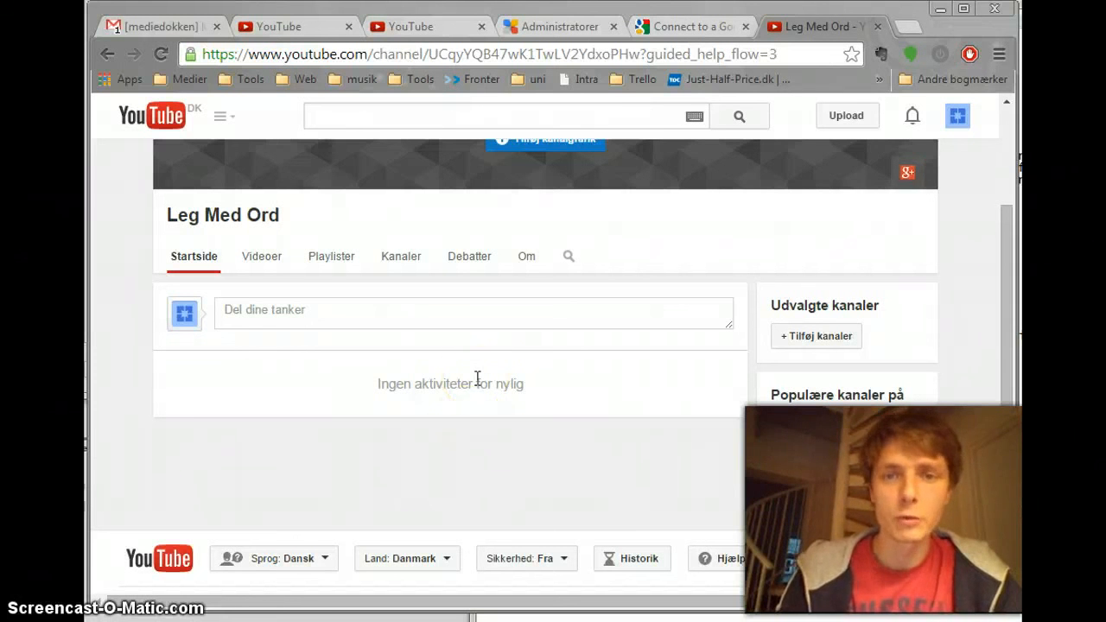